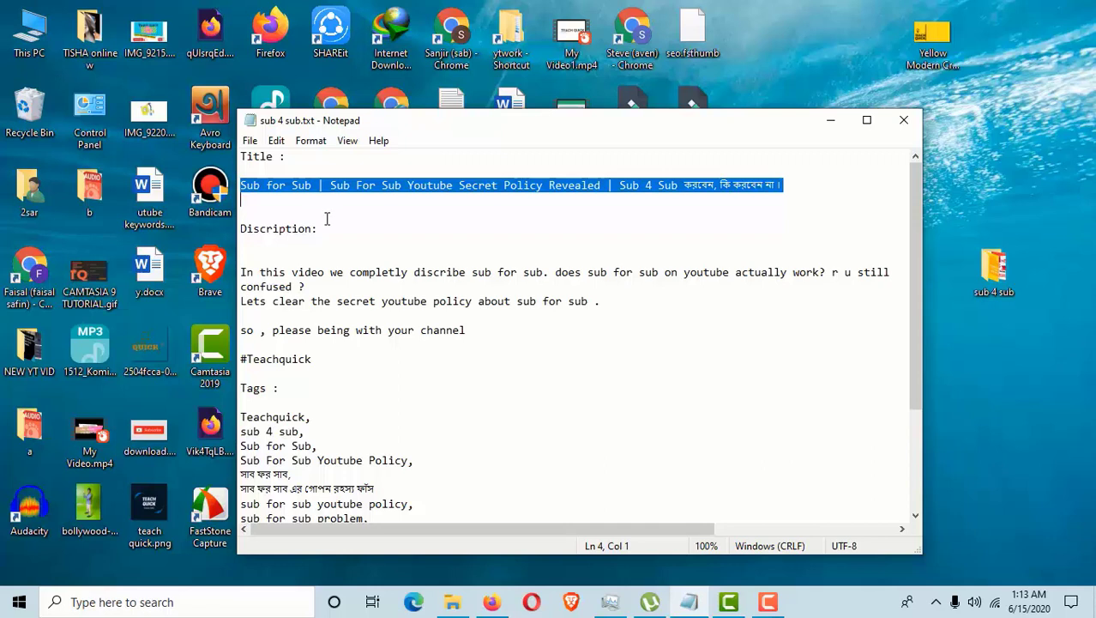
# Review the prepared video title, description and tag list in the sub 4 sub.txt notes
pyautogui.click(327, 218)
pyautogui.moveTo(257, 192); pyautogui.dragTo(242, 171)
pyautogui.click(788, 190)
pyautogui.click(364, 220)
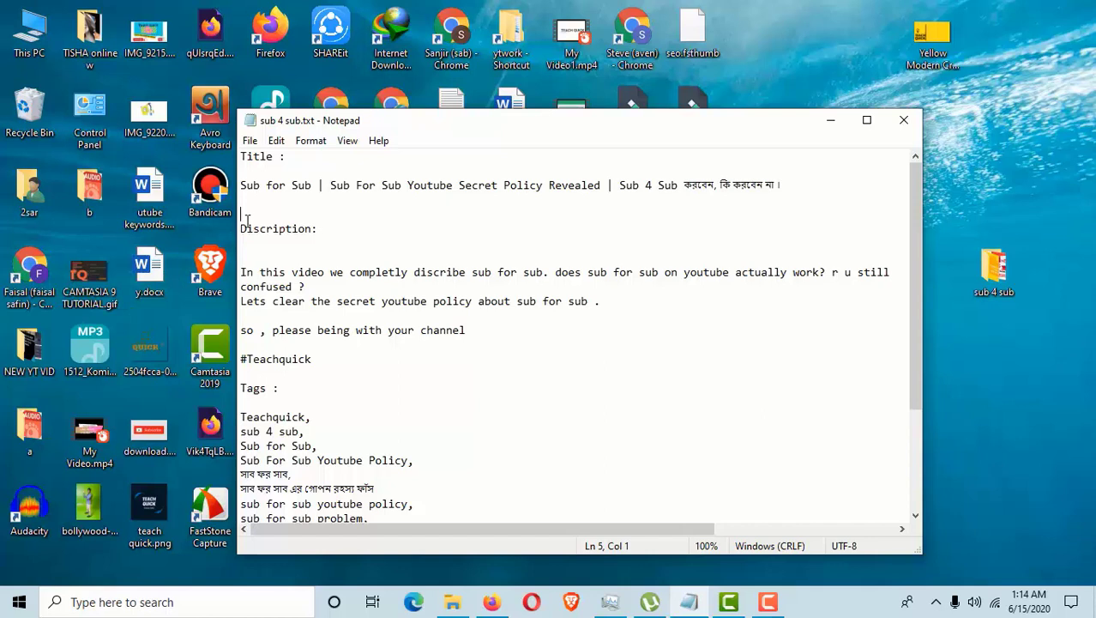
pyautogui.moveTo(242, 227); pyautogui.dragTo(398, 371)
pyautogui.scroll(-2, 416, 372)
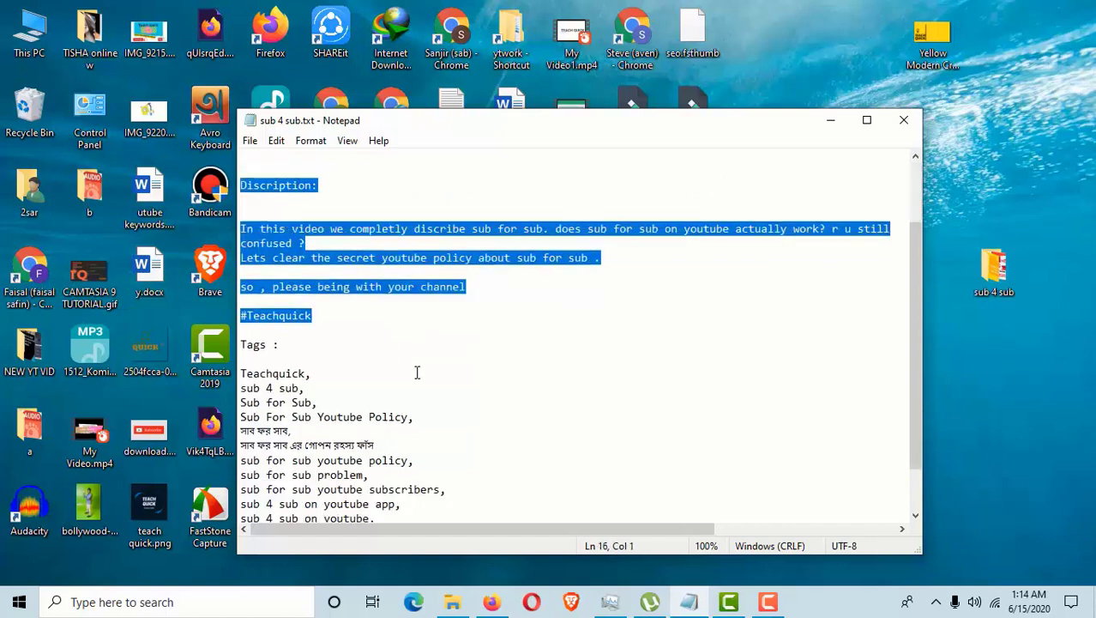
pyautogui.moveTo(244, 301); pyautogui.dragTo(351, 458)
pyautogui.scroll(-2, 482, 436)
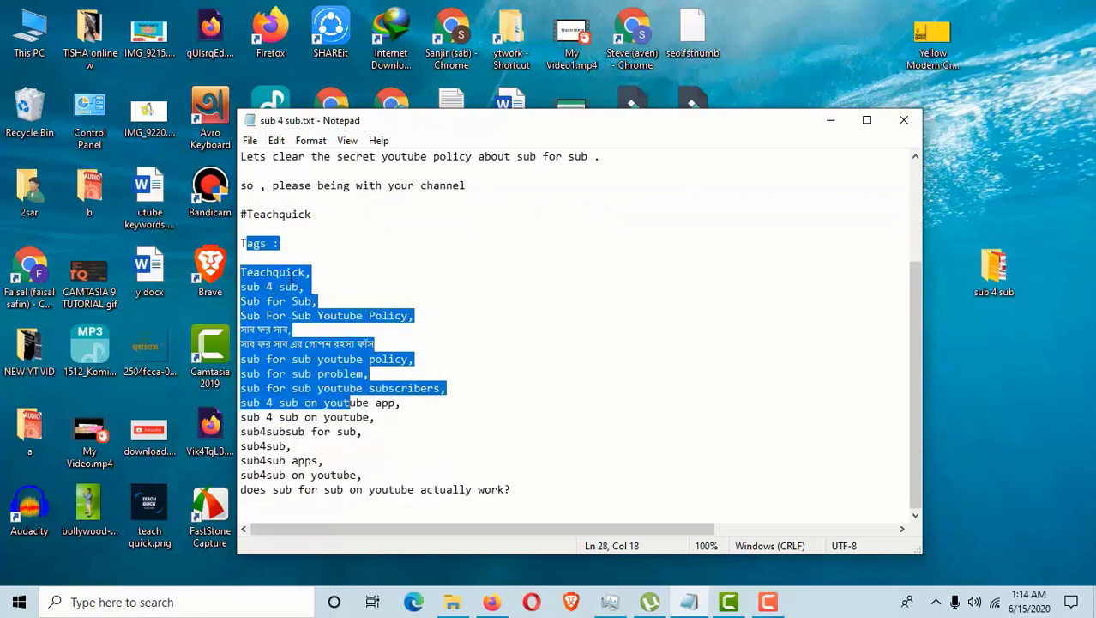
pyautogui.click(267, 273)
pyautogui.moveTo(241, 272); pyautogui.dragTo(525, 490)
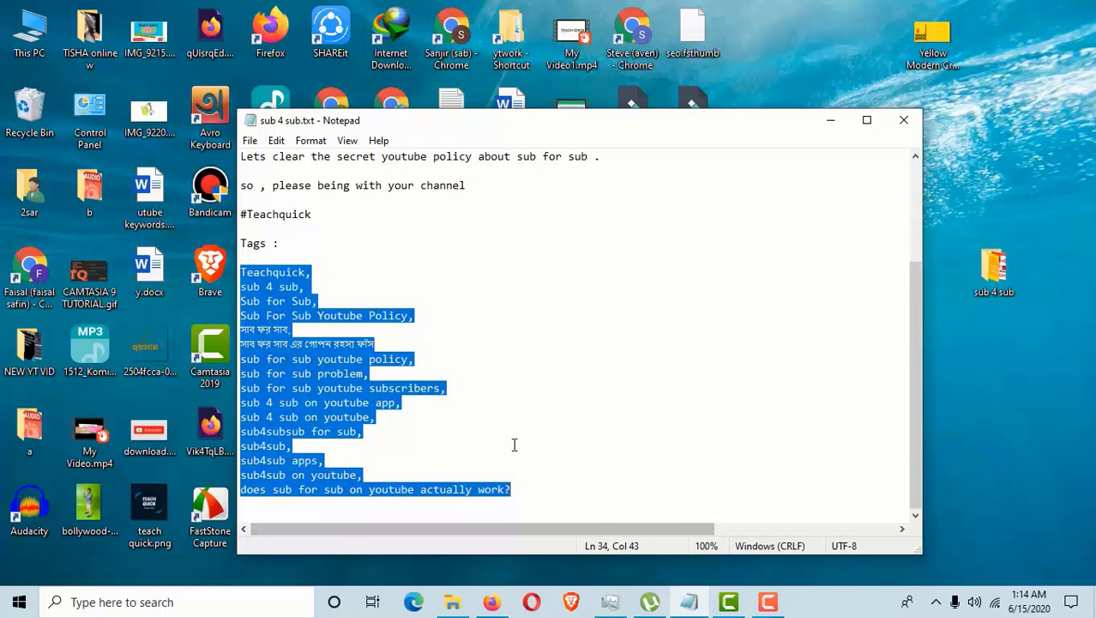
pyautogui.click(642, 369)
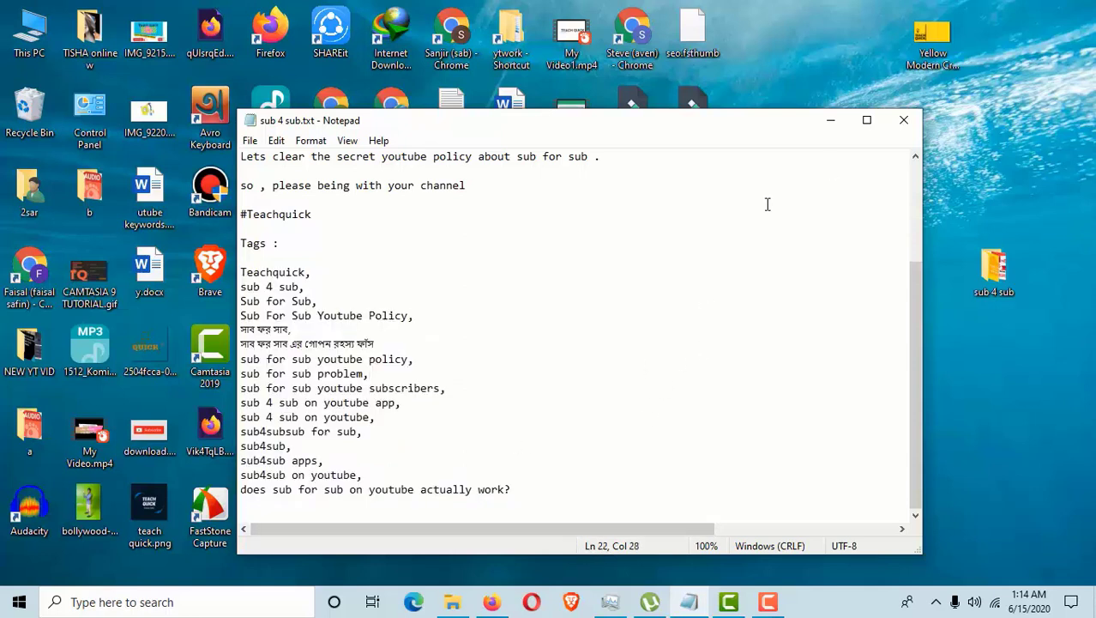
pyautogui.click(767, 602)
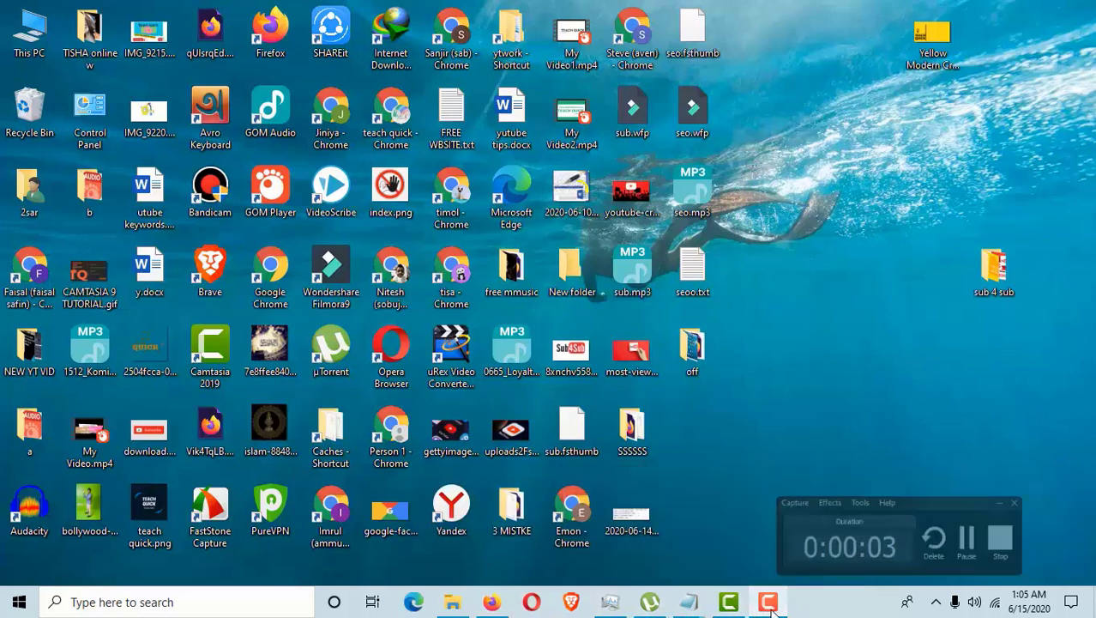
# Switch to YouTube Studio in Firefox and upload the "Sub for Sub" video file from the sub 4 sub folder on the Desktop
pyautogui.click(491, 601)
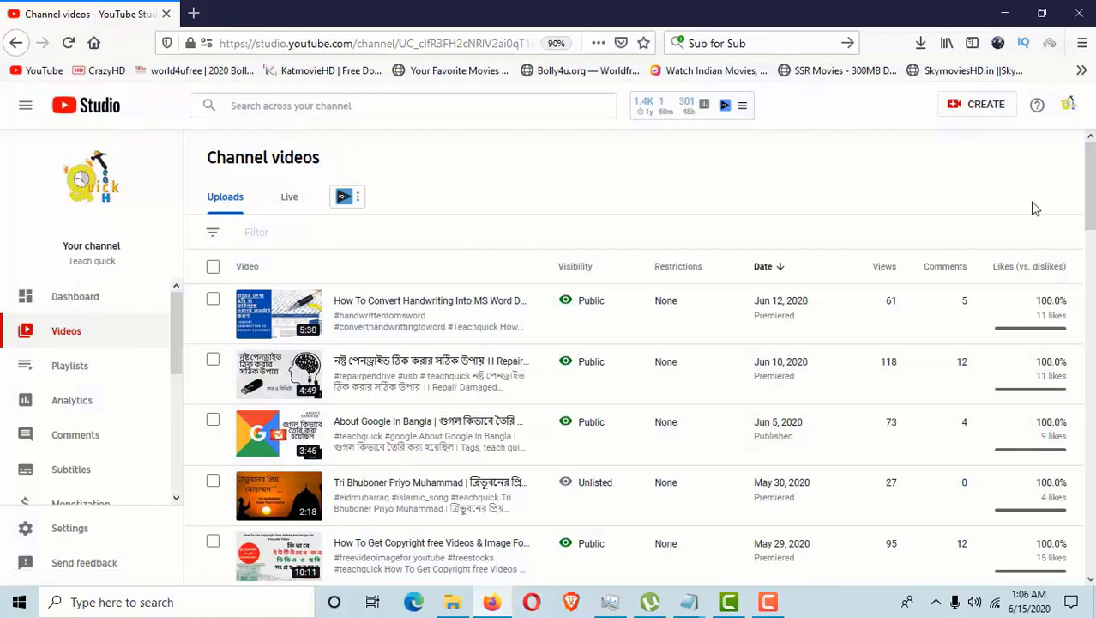
pyautogui.click(986, 103)
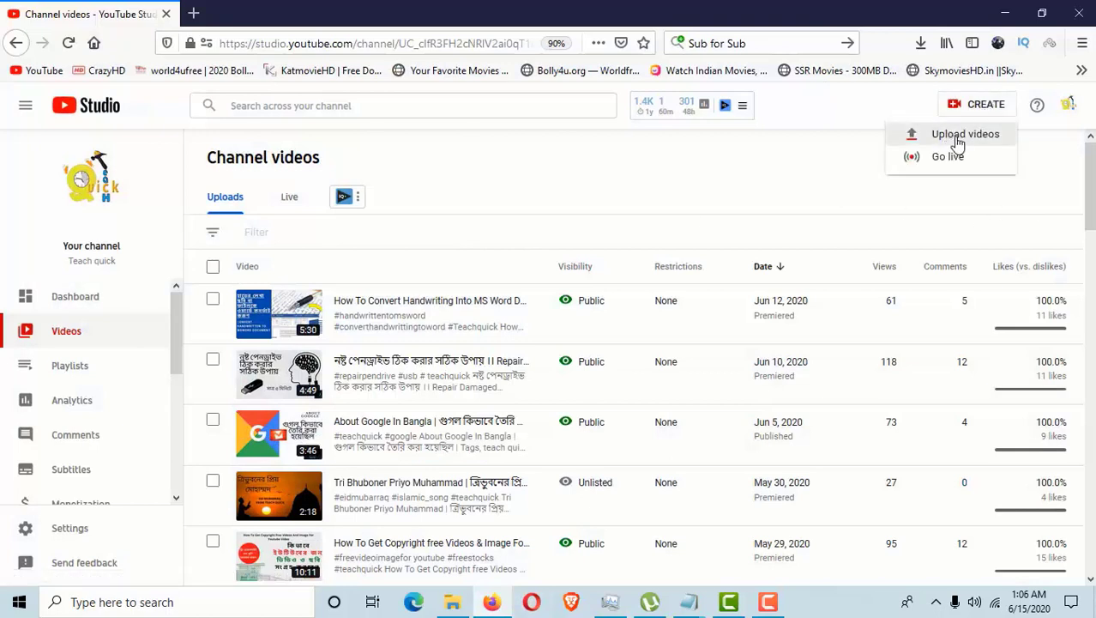
pyautogui.click(961, 144)
pyautogui.click(547, 424)
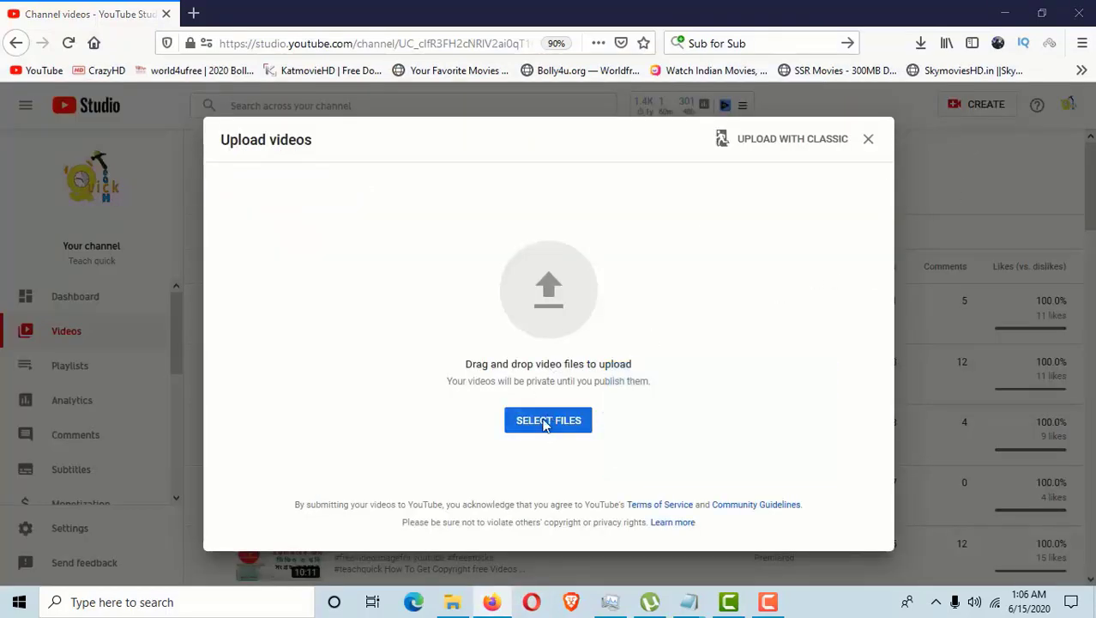
pyautogui.click(397, 199)
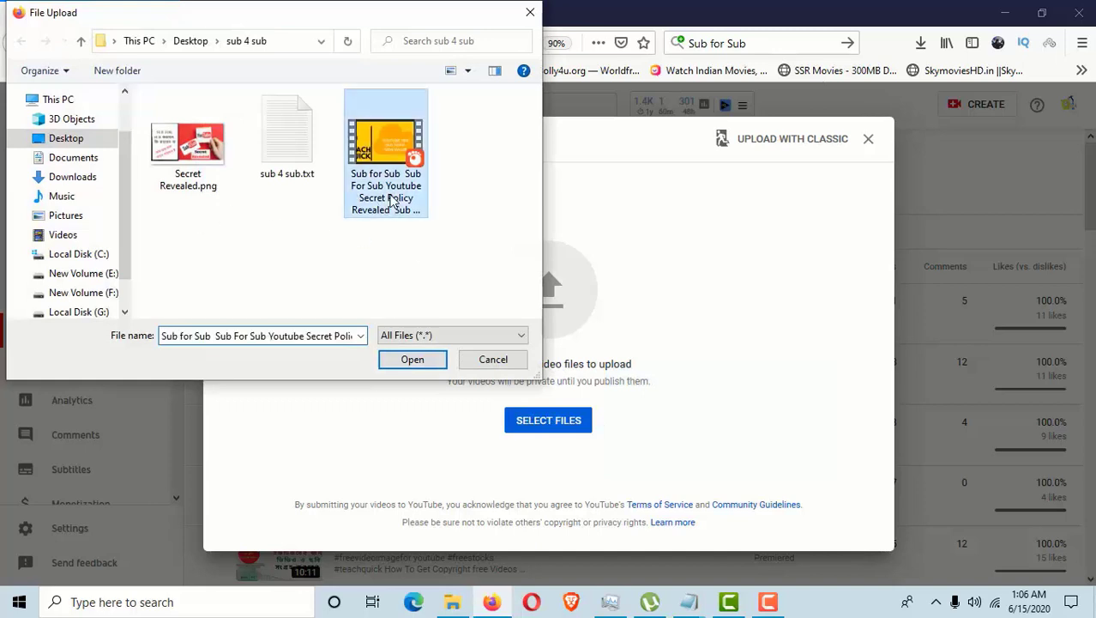
pyautogui.click(409, 360)
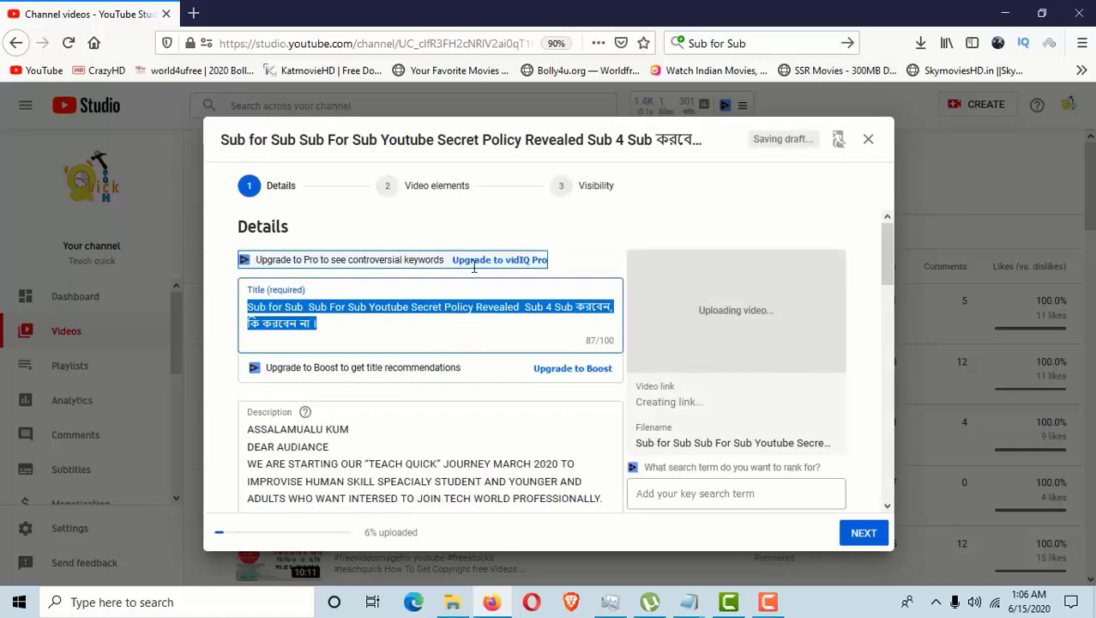
# Insert "|" separators in the video title after the first "Sub for Sub" and after "Revealed"
pyautogui.moveTo(888, 272); pyautogui.dragTo(887, 229)
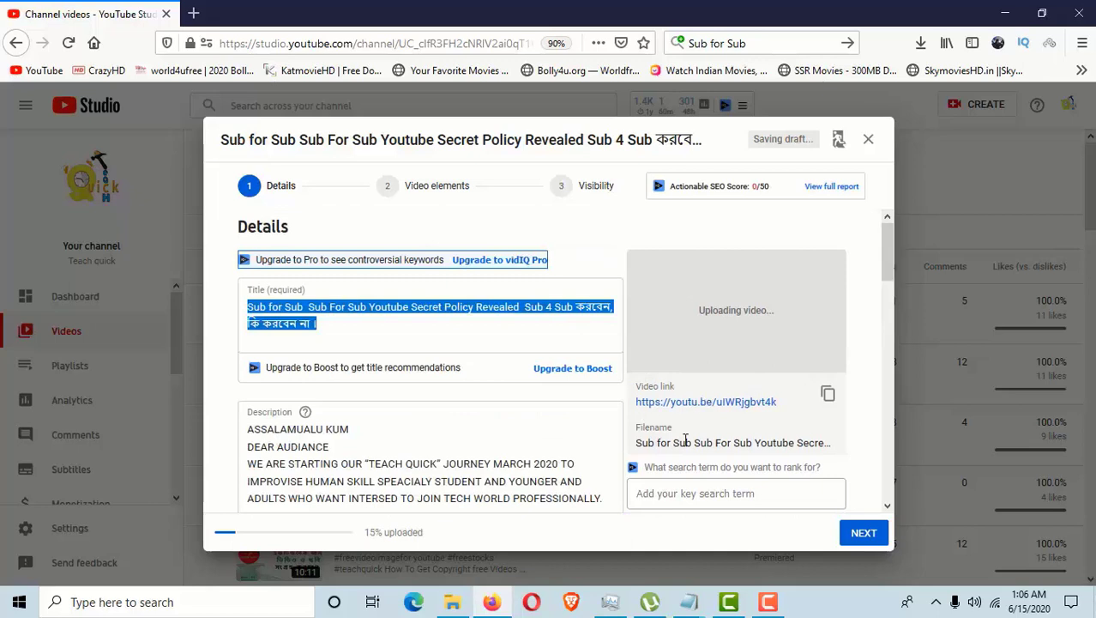
pyautogui.click(331, 324)
pyautogui.click(303, 308)
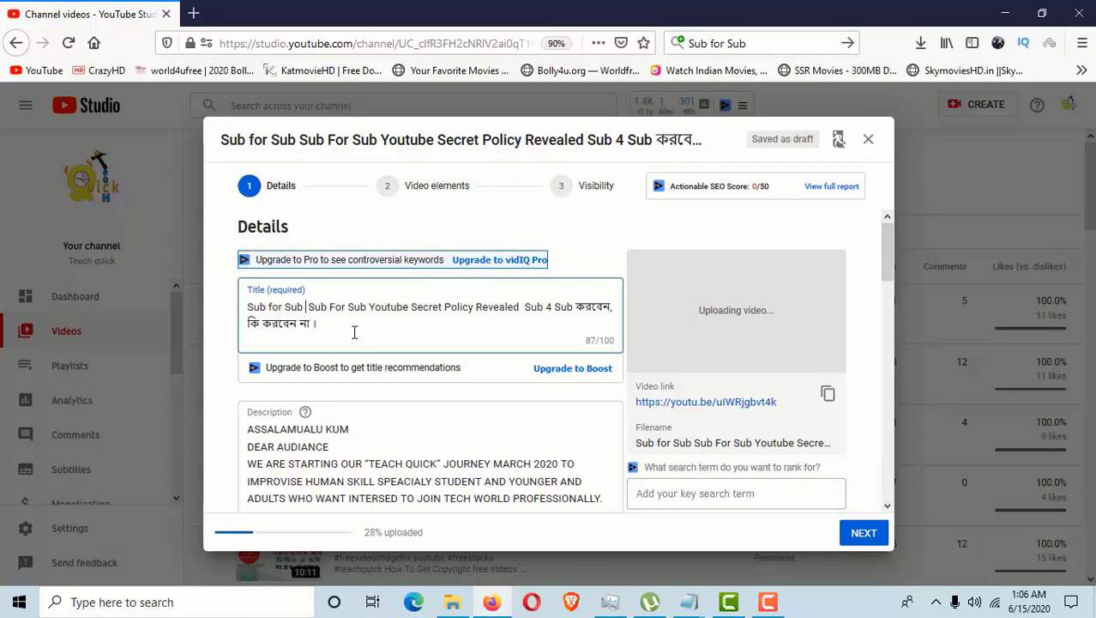
pyautogui.write('|')
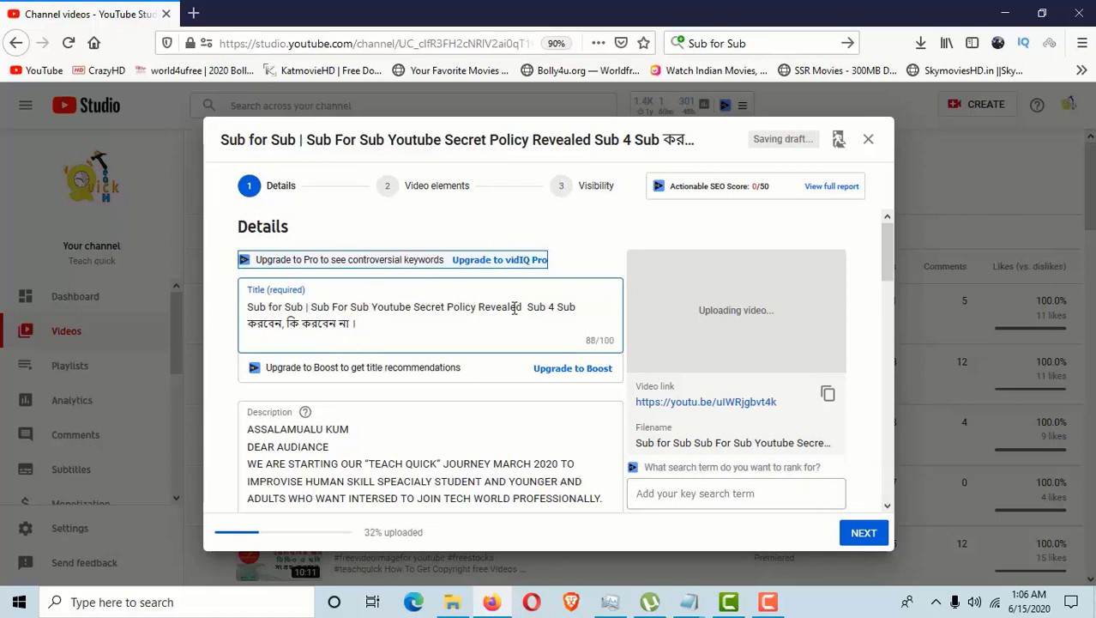
pyautogui.click(525, 314)
pyautogui.write('|')
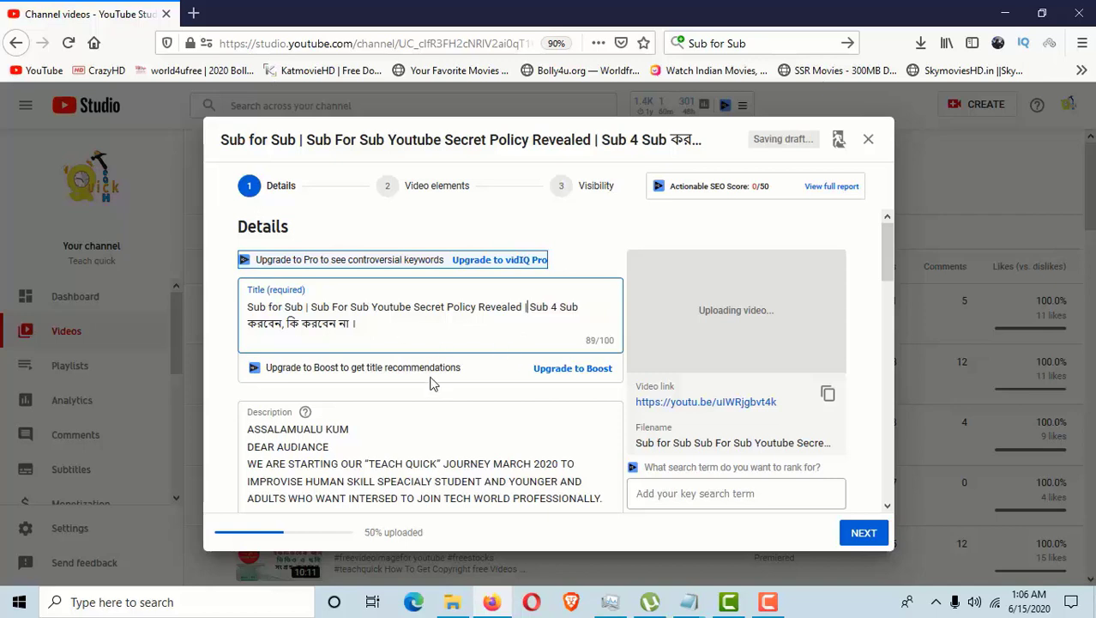
# Insert five blank lines at the very start of the video description, above the existing greeting text
pyautogui.scroll(-1, 425, 386)
pyautogui.scroll(-1, 420, 389)
pyautogui.click(249, 358)
pyautogui.press('Return')
pyautogui.press('Return')
pyautogui.press('Return')
pyautogui.press('Return')
pyautogui.press('Return')
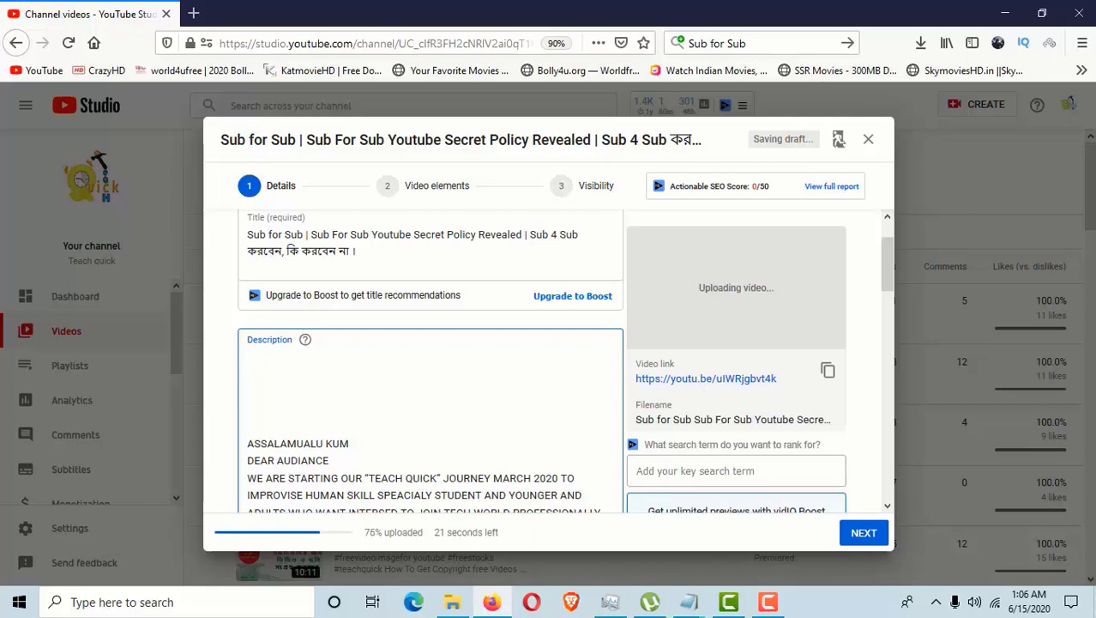
# Enter the hashtags #SUB4SUB #SUBFORSUB #TEACHQUICK on the description's first line, followed by two more line breaks
pyautogui.write('#')
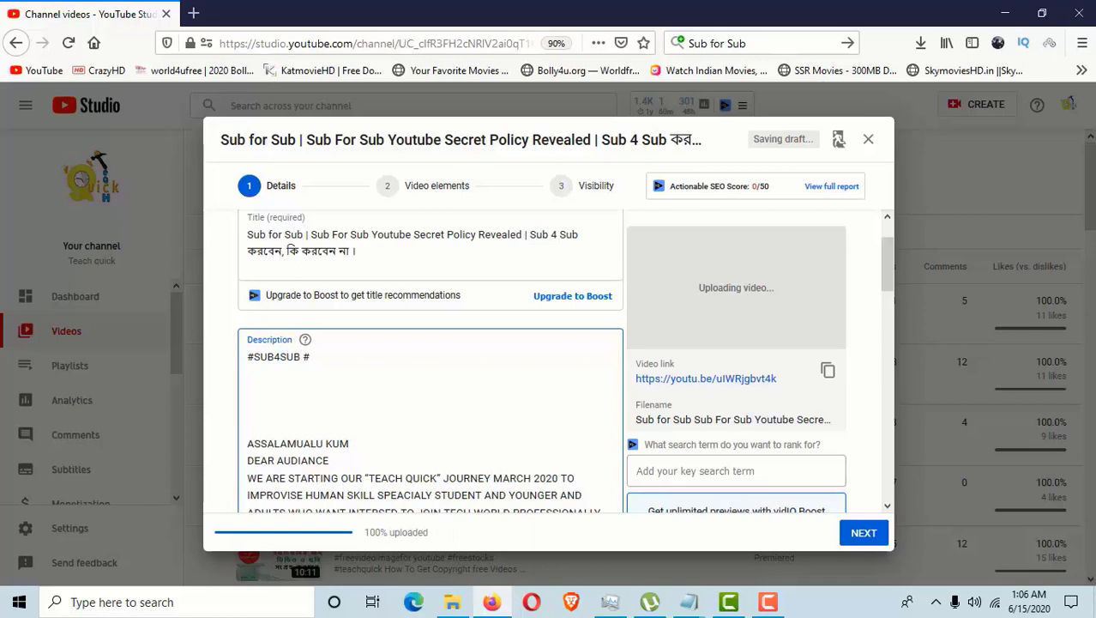
pyautogui.write('SUBFORSUB #')
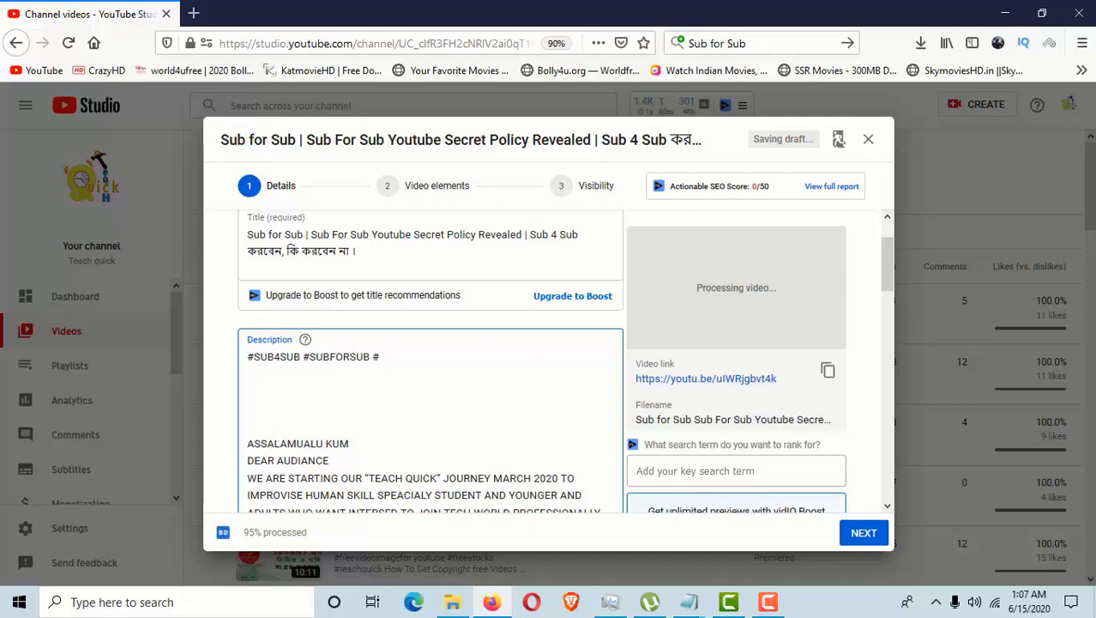
pyautogui.write('TEA')
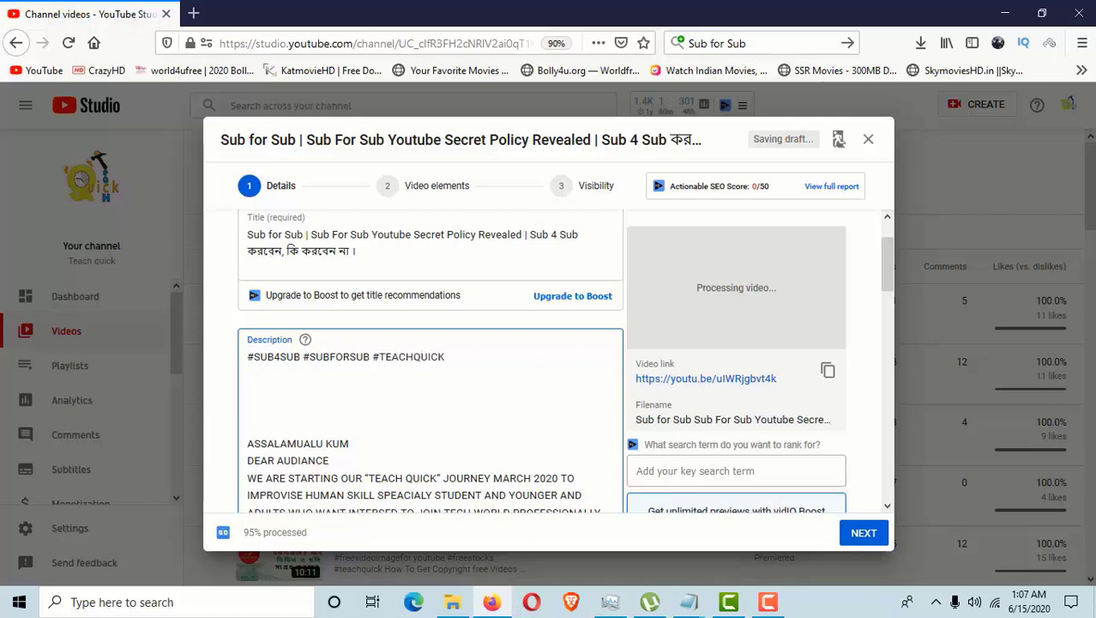
pyautogui.write('CHQUICK')
pyautogui.press('Return')
pyautogui.press('Return')
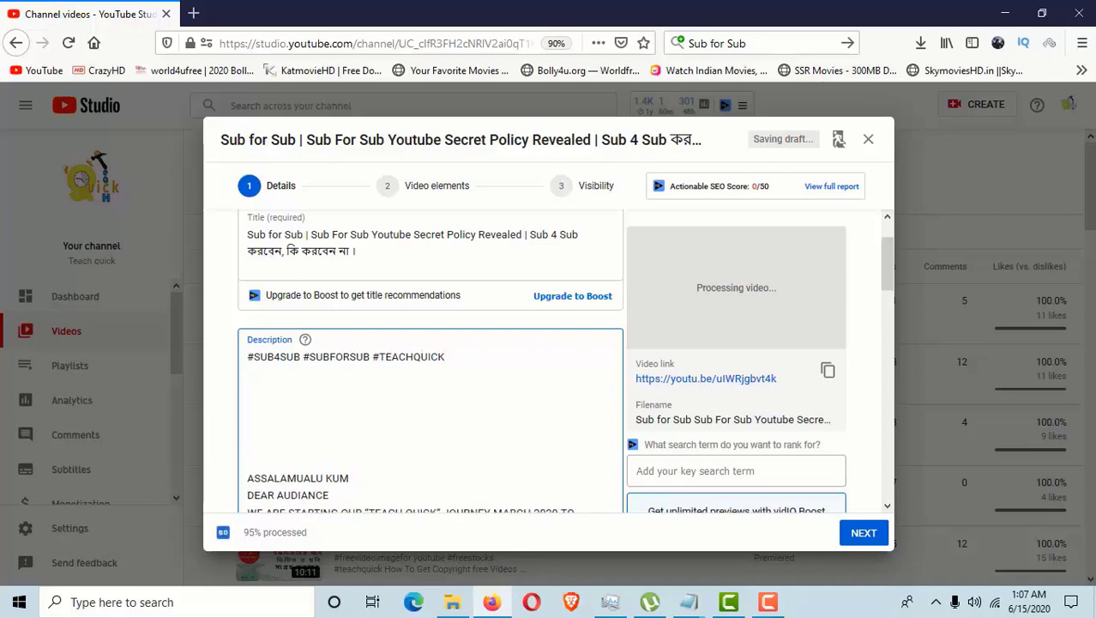
# Copy the whole video title and paste it into the description, leaving one blank line below the hashtags
pyautogui.click(361, 267)
pyautogui.hotkey('ctrl', 'a')
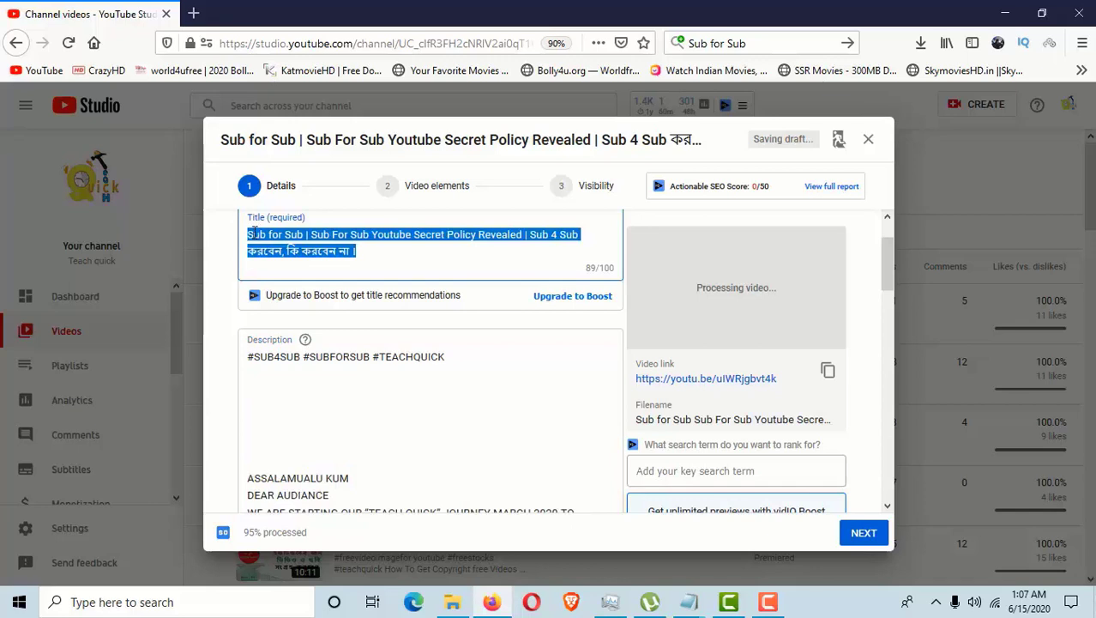
pyautogui.rightClick(255, 233)
pyautogui.click(295, 285)
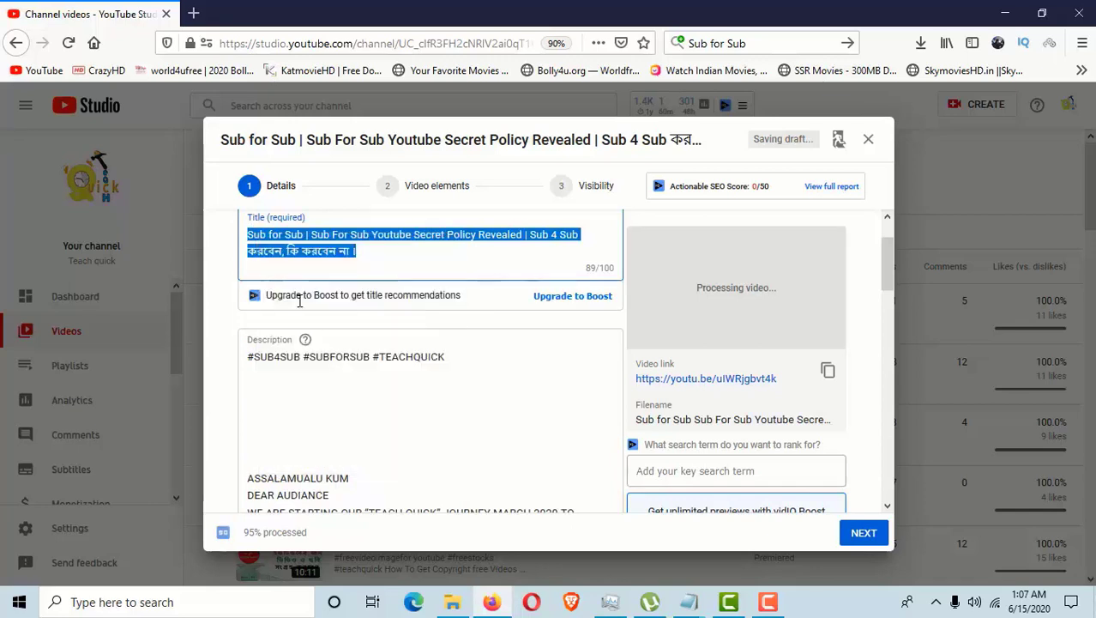
pyautogui.click(455, 356)
pyautogui.press('Return')
pyautogui.press('Return')
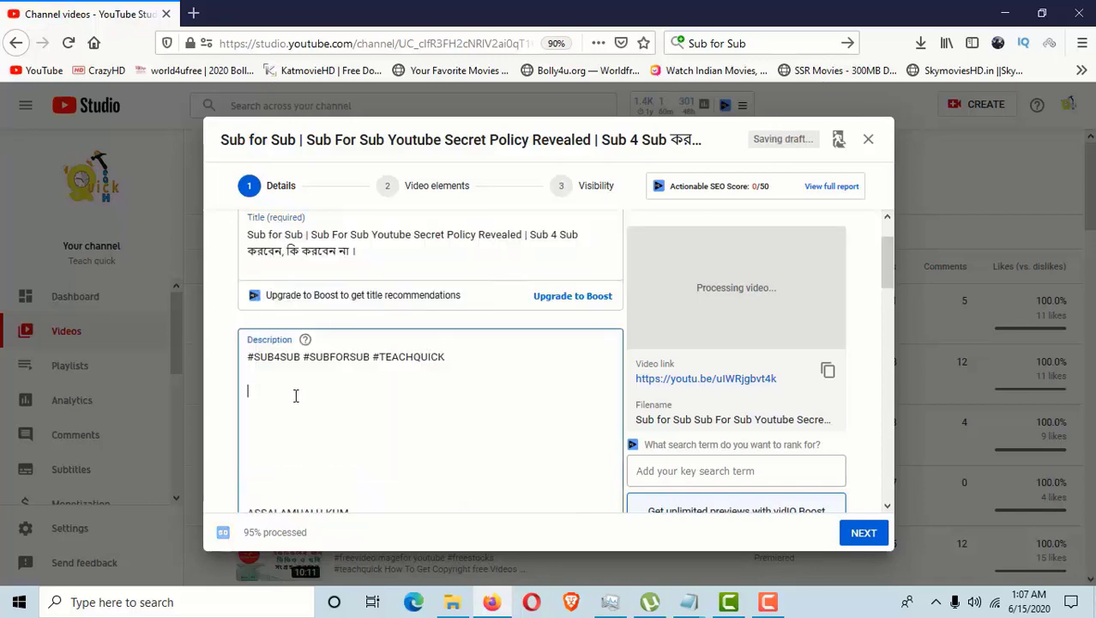
pyautogui.hotkey('ctrl', 'v')
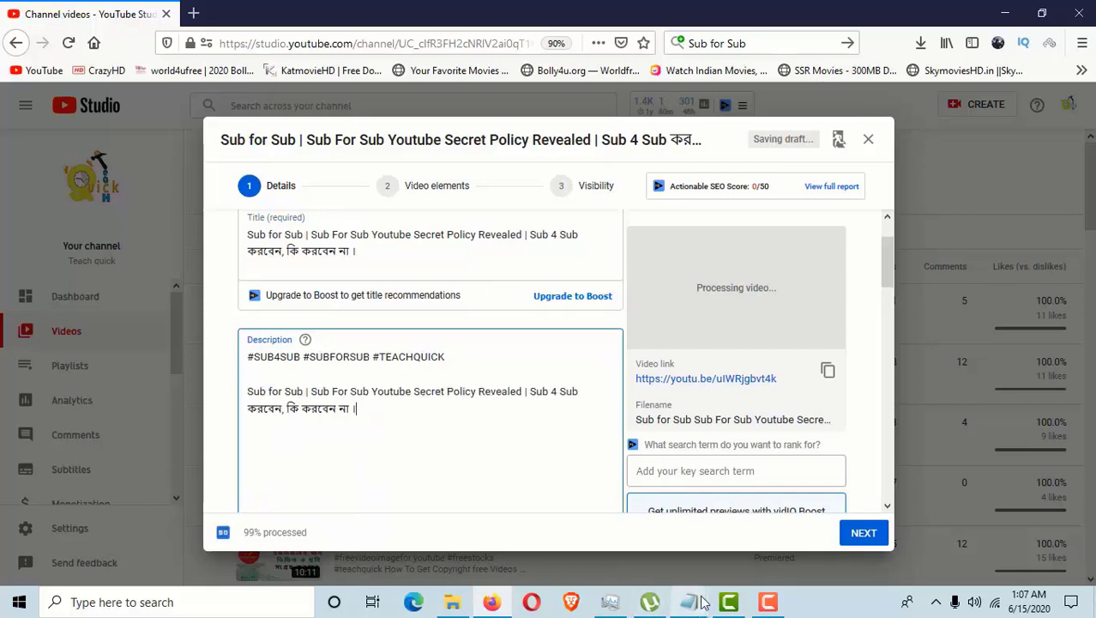
# Switch to the sub 4 sub.txt notes in Notepad and look over the tag list and the description above it
pyautogui.moveTo(689, 601)
pyautogui.click(698, 474)
pyautogui.moveTo(355, 244); pyautogui.dragTo(665, 522)
pyautogui.click(431, 393)
pyautogui.moveTo(429, 404); pyautogui.dragTo(427, 376)
pyautogui.moveTo(396, 331); pyautogui.dragTo(381, 288)
pyautogui.click(355, 245)
pyautogui.moveTo(355, 244); pyautogui.dragTo(477, 490)
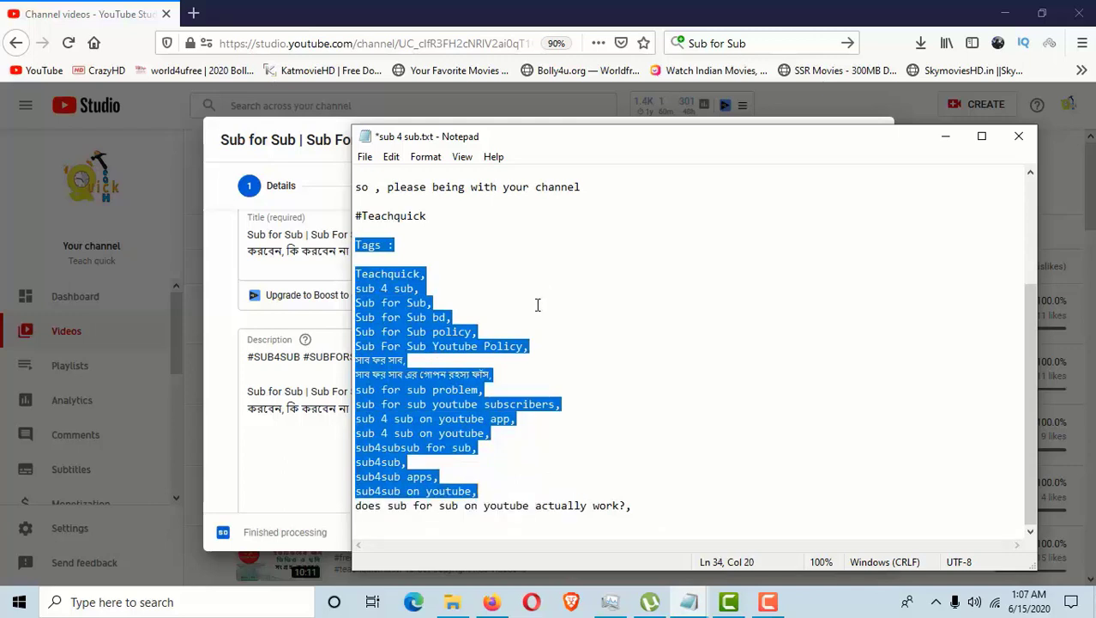
pyautogui.click(432, 242)
pyautogui.scroll(2, 432, 242)
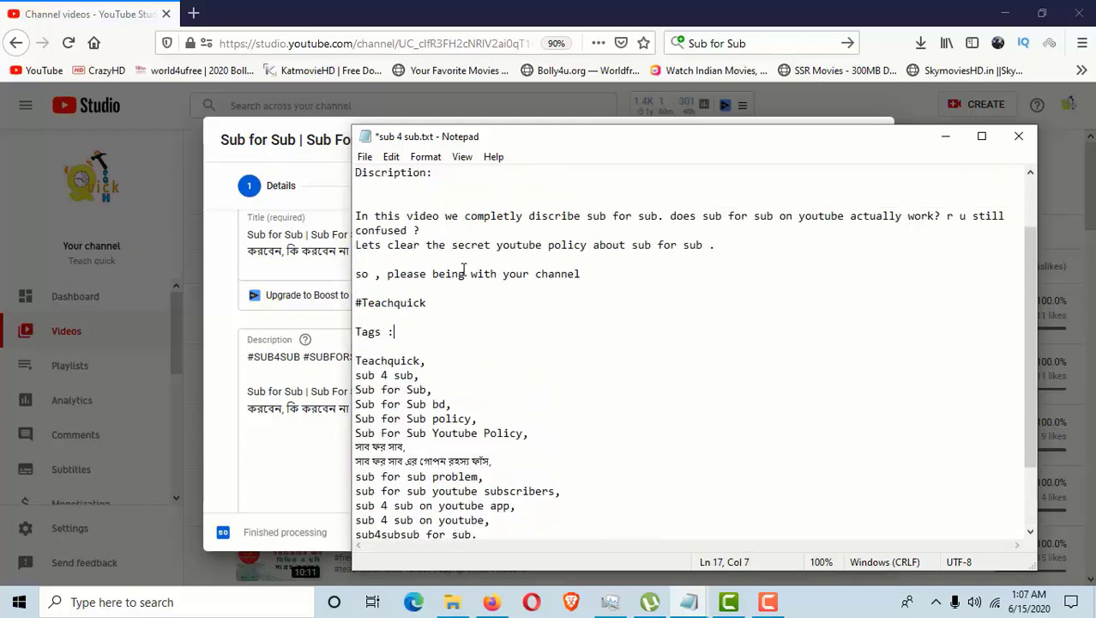
# Copy the notes' description from "In this video" through "#Teachquick" and paste it below the title line in the YouTube description
pyautogui.moveTo(357, 214); pyautogui.dragTo(599, 287)
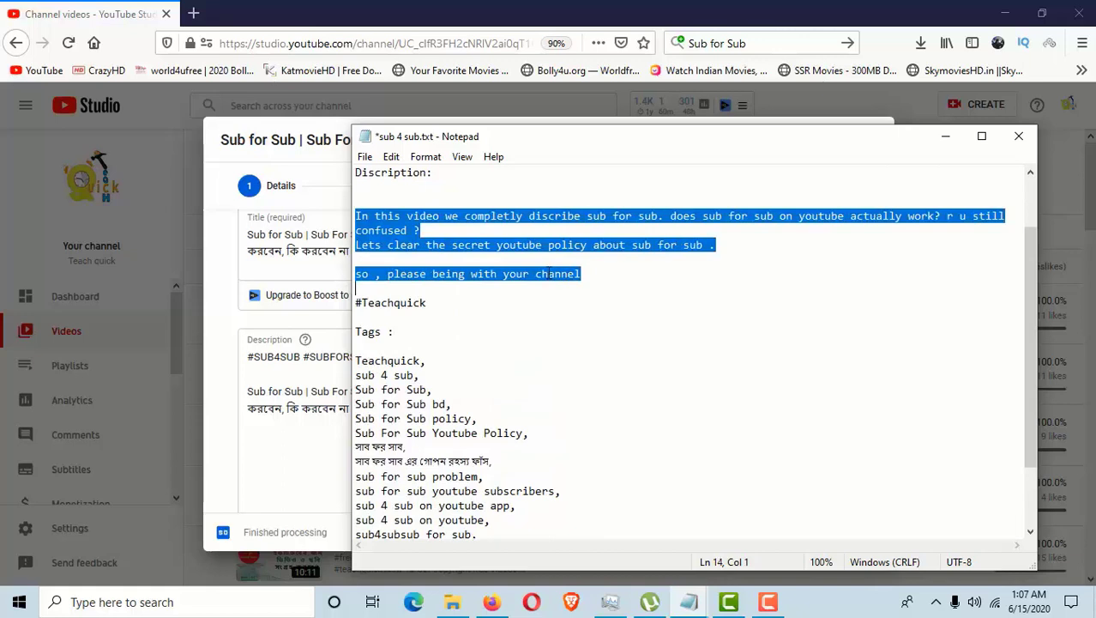
pyautogui.moveTo(454, 304); pyautogui.dragTo(355, 216)
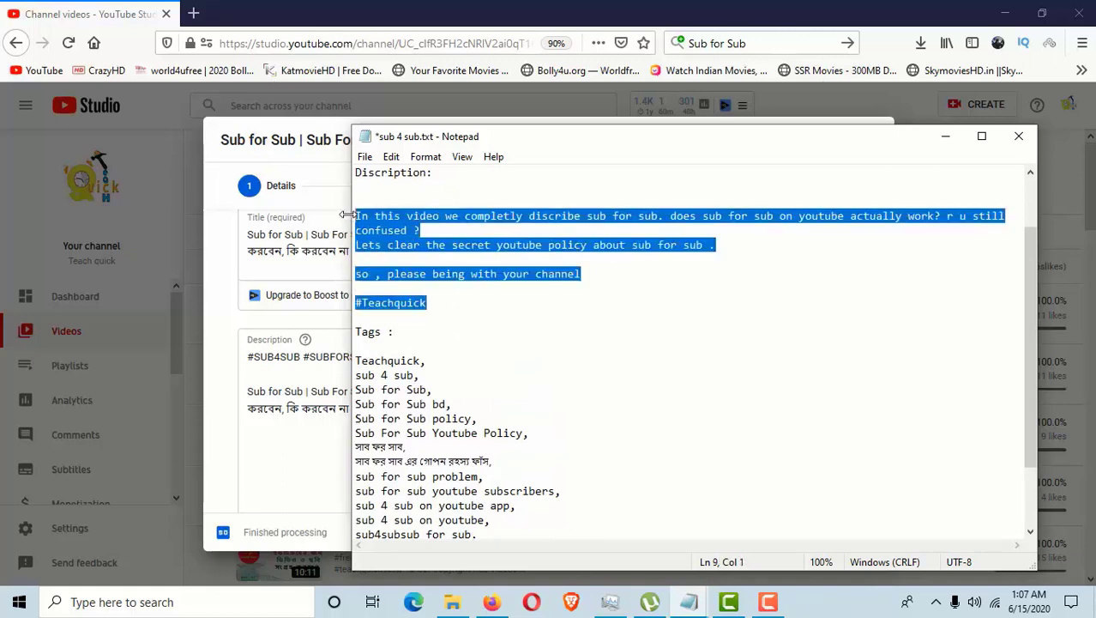
pyautogui.rightClick(357, 216)
pyautogui.click(403, 273)
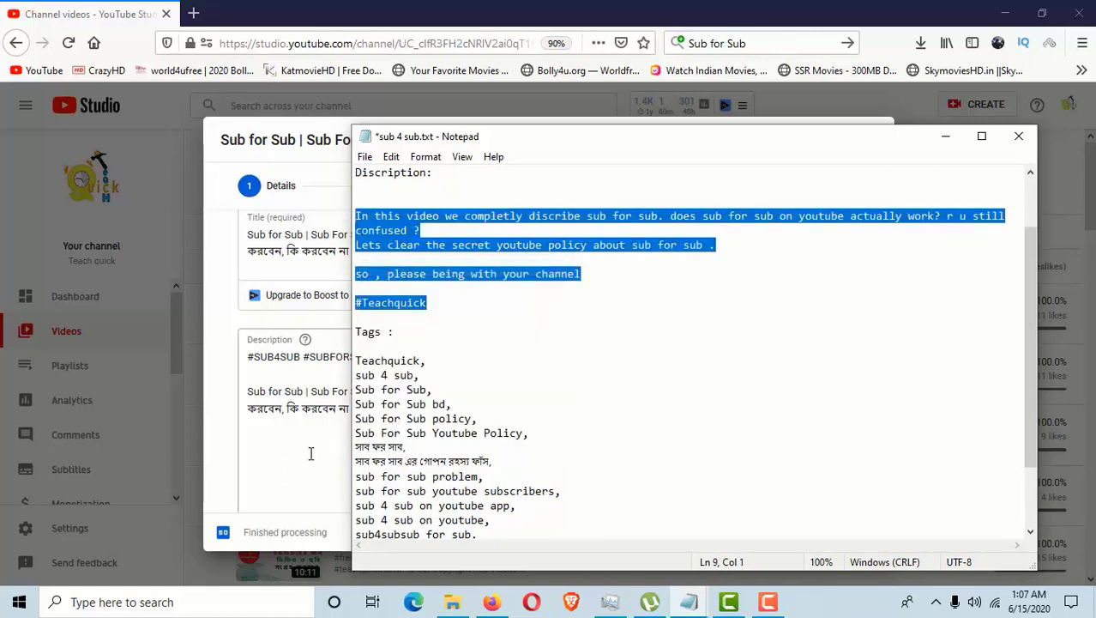
pyautogui.click(311, 453)
pyautogui.click(420, 415)
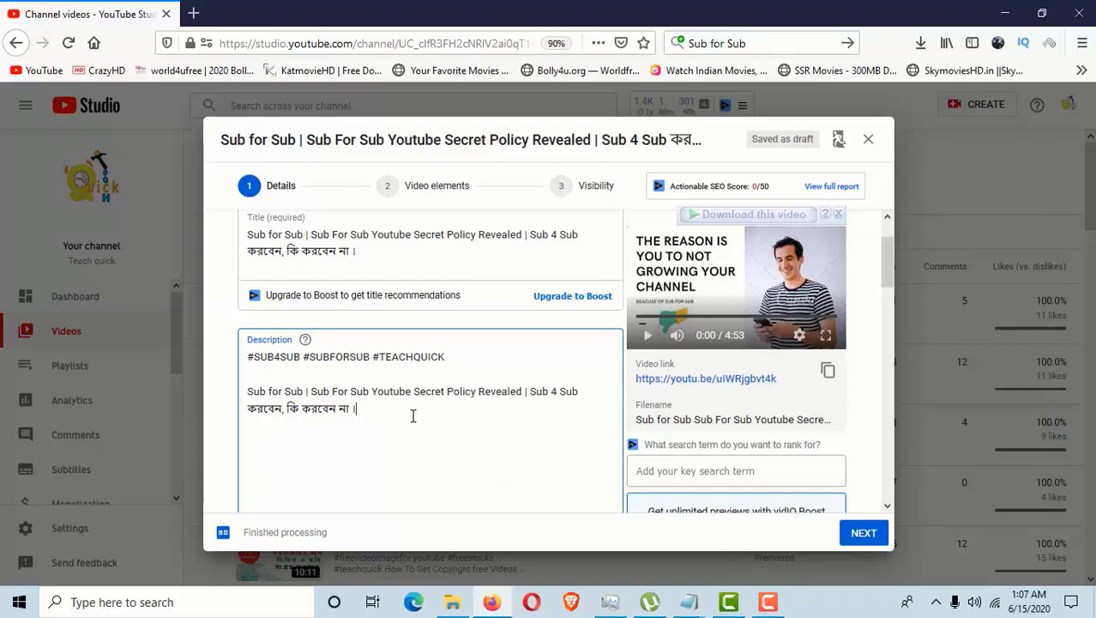
pyautogui.hotkey('ctrl', 'v')
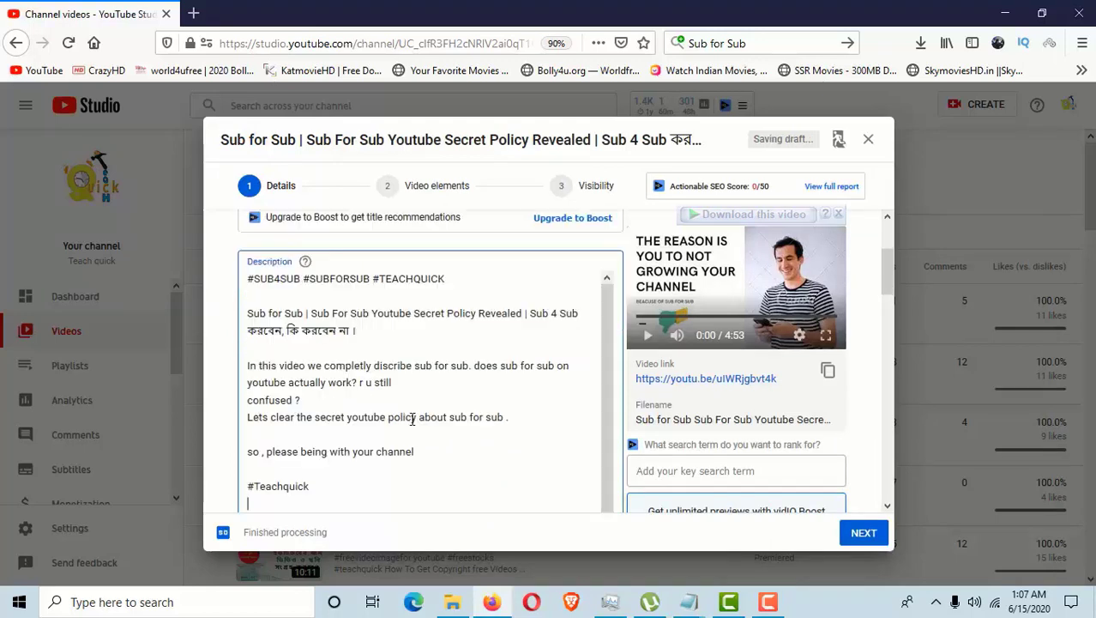
# Copy the tag list with its "Tags :" heading from the Notepad notes and paste it below #Teachquick in the YouTube description
pyautogui.scroll(-4, 443, 422)
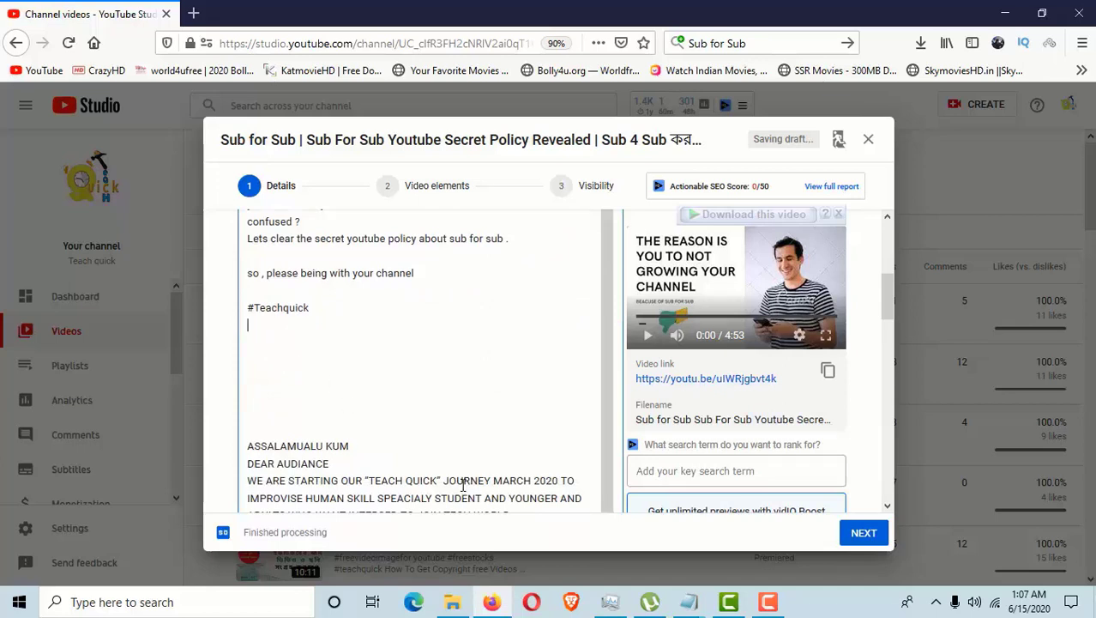
pyautogui.moveTo(688, 602)
pyautogui.click(734, 559)
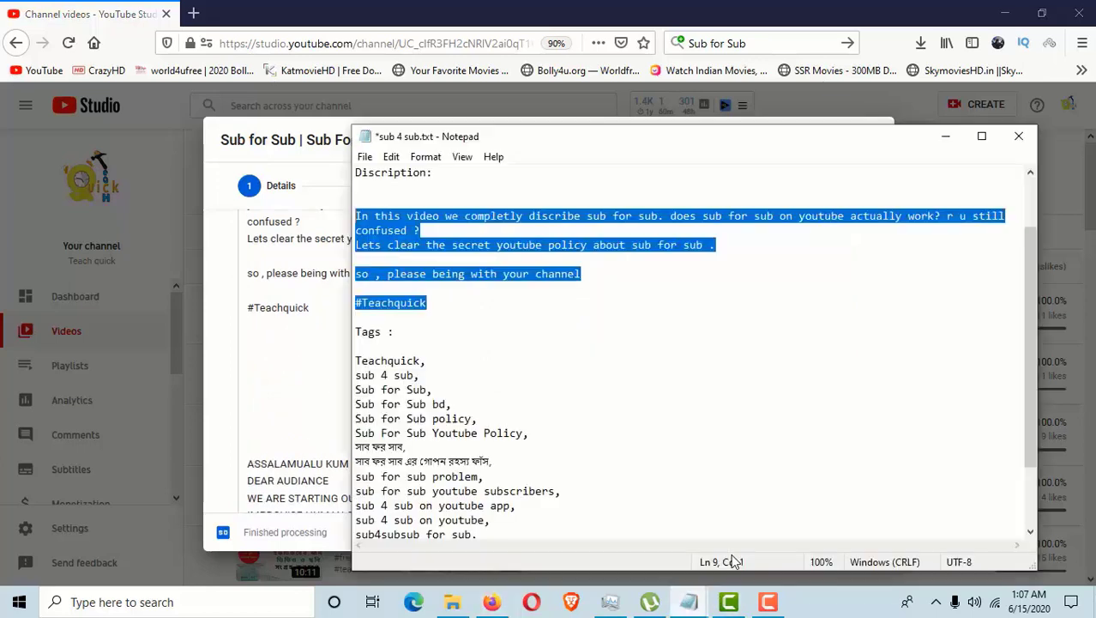
pyautogui.moveTo(359, 332); pyautogui.dragTo(510, 543)
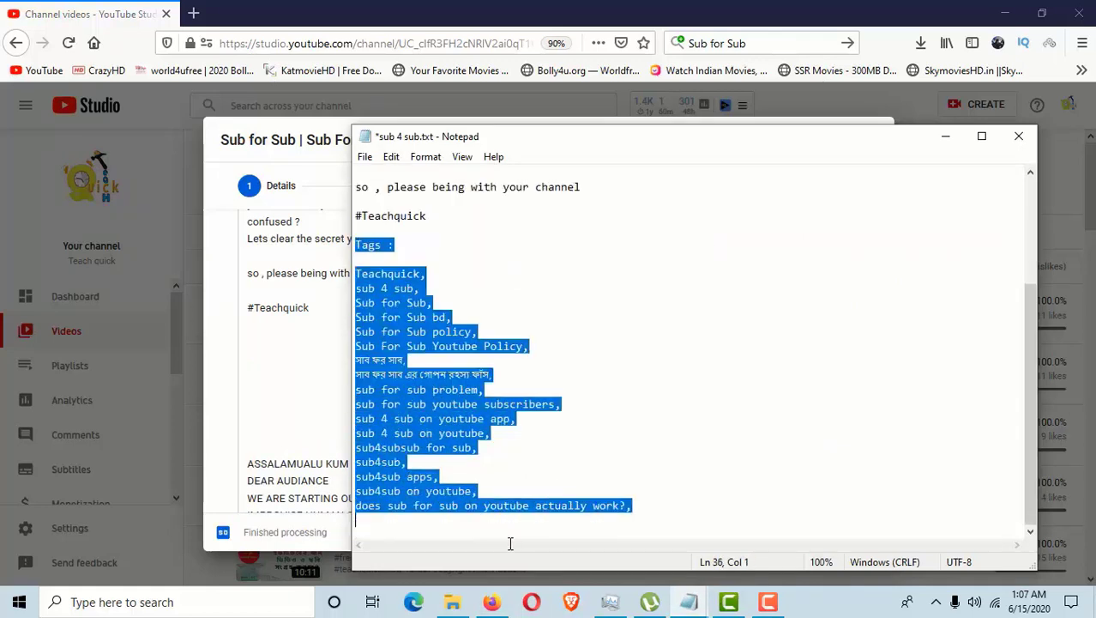
pyautogui.rightClick(435, 405)
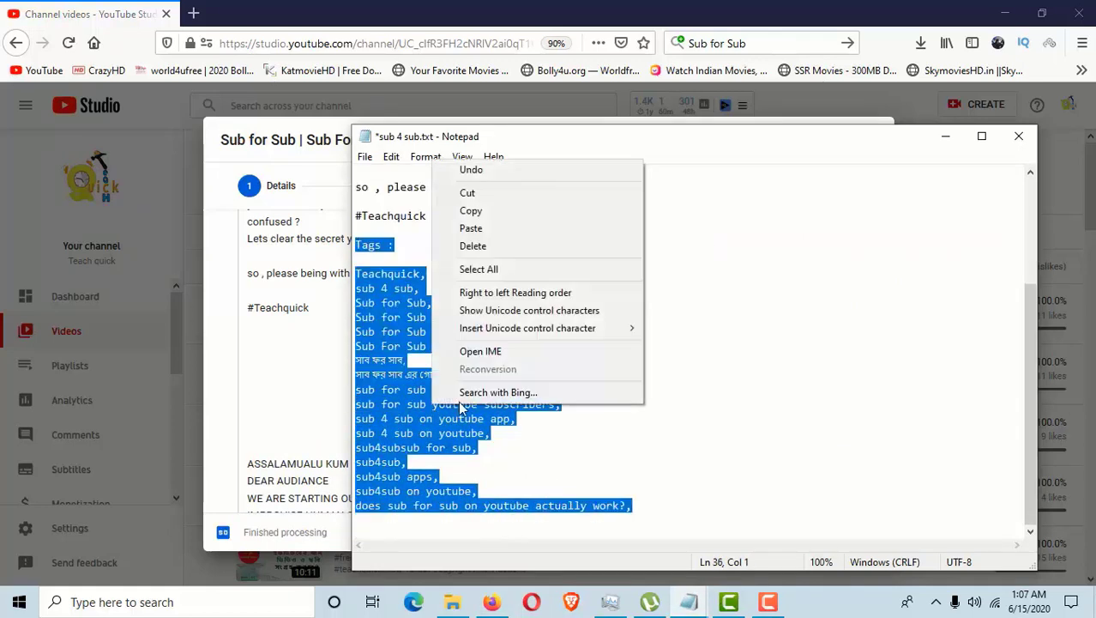
pyautogui.click(462, 210)
pyautogui.click(312, 369)
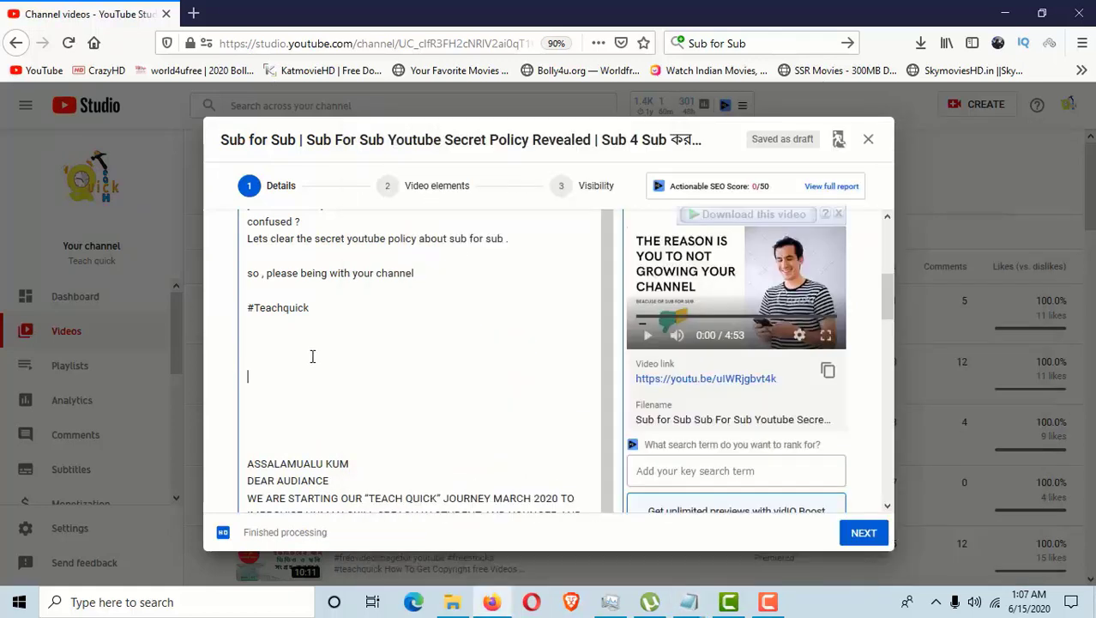
pyautogui.hotkey('ctrl', 'v')
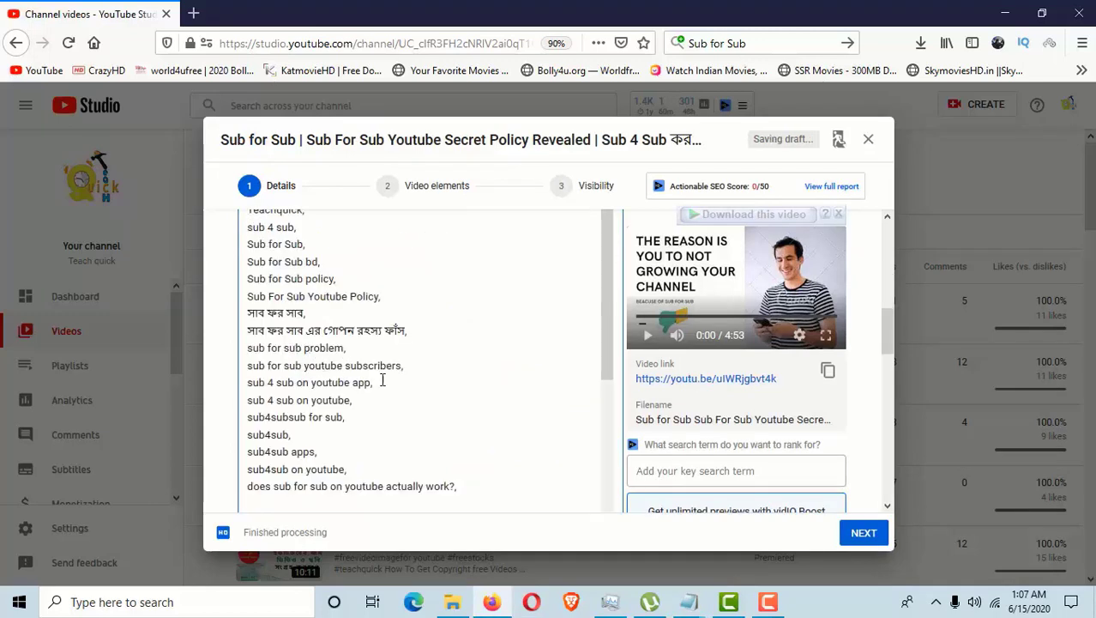
# Remove the trailing commas from the tag lines in the description, from Teachquick to the last line, plus the last line's question mark
pyautogui.scroll(1, 358, 367)
pyautogui.scroll(3, 357, 367)
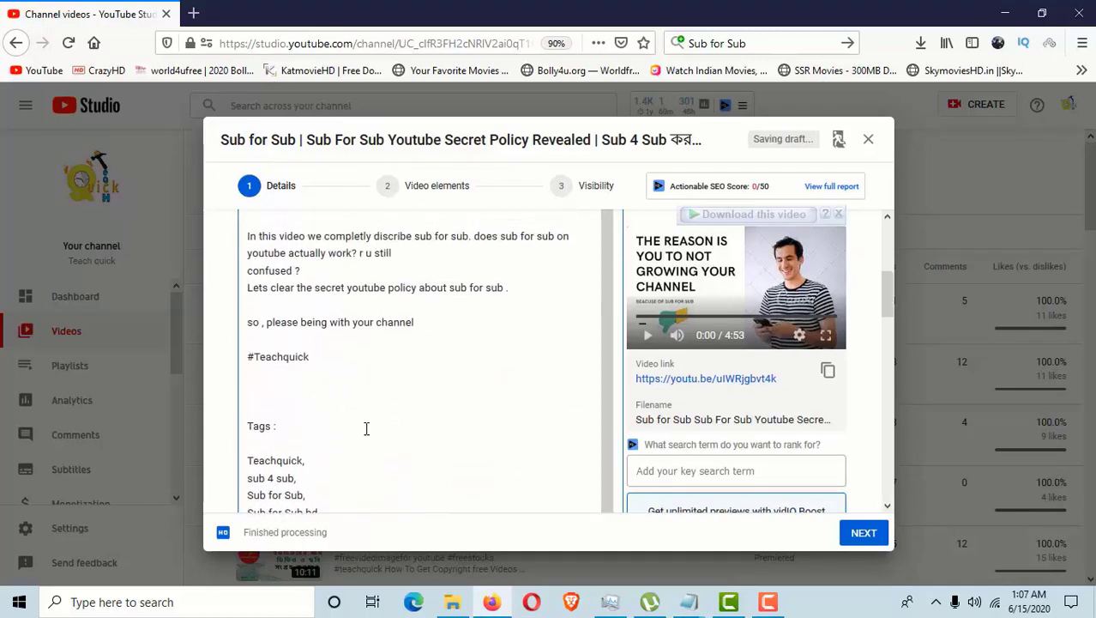
pyautogui.scroll(-4, 367, 428)
pyautogui.scroll(2, 323, 300)
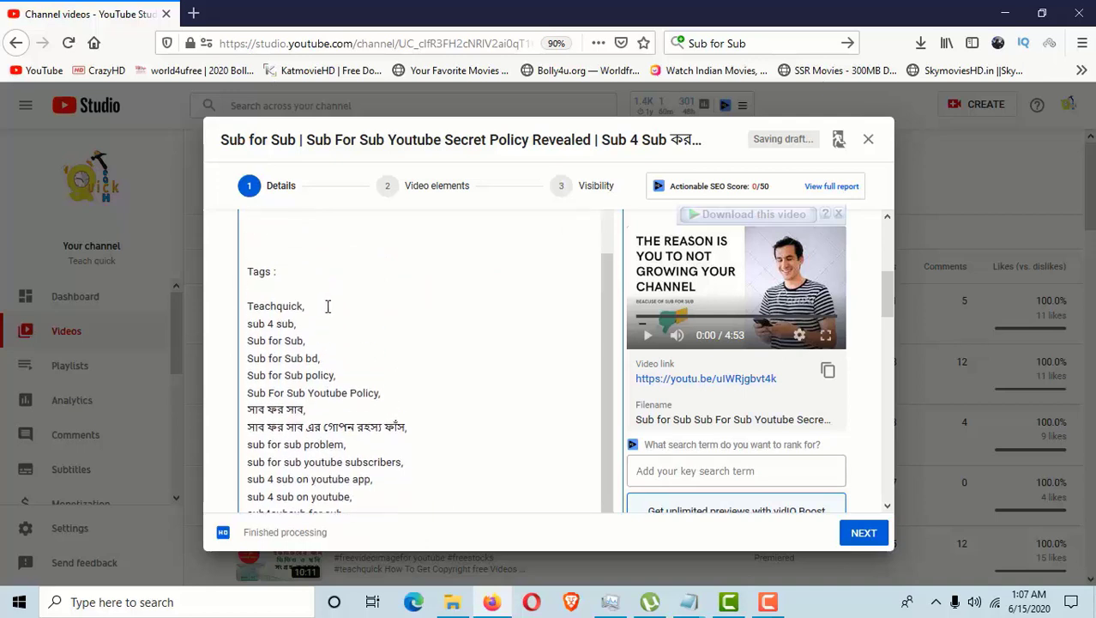
pyautogui.click(327, 306)
pyautogui.press('BackSpace')
pyautogui.press('Down')
pyautogui.press('BackSpace')
pyautogui.press('BackSpace')
pyautogui.press('BackSpace')
pyautogui.click(369, 375)
pyautogui.press('BackSpace')
pyautogui.click(362, 409)
pyautogui.press('BackSpace')
pyautogui.click(398, 398)
pyautogui.press('BackSpace')
pyautogui.click(418, 429)
pyautogui.press('BackSpace')
pyautogui.click(408, 450)
pyautogui.press('BackSpace')
pyautogui.scroll(-3, 420, 455)
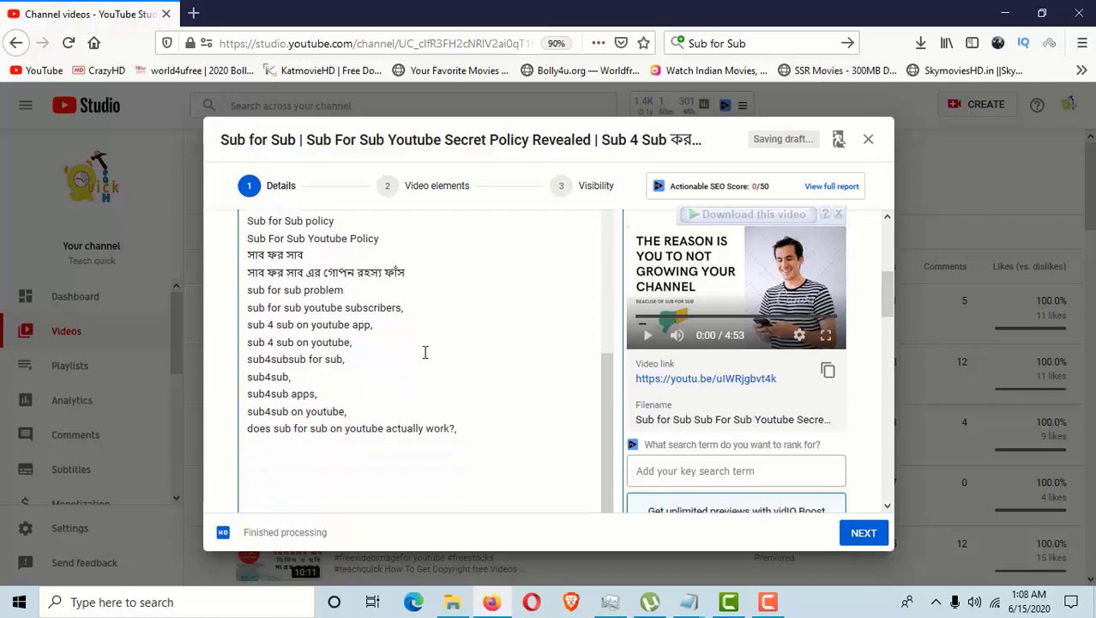
pyautogui.click(419, 311)
pyautogui.press('BackSpace')
pyautogui.click(388, 330)
pyautogui.press('BackSpace')
pyautogui.click(375, 345)
pyautogui.press('BackSpace')
pyautogui.click(331, 392)
pyautogui.press('BackSpace')
pyautogui.click(314, 379)
pyautogui.press('BackSpace')
pyautogui.click(395, 411)
pyautogui.press('BackSpace')
pyautogui.click(473, 429)
pyautogui.press('BackSpace')
# Upload Secret Revealed.png from the sub 4 sub folder as the video's thumbnail
pyautogui.scroll(-6, 470, 441)
pyautogui.scroll(2, 323, 264)
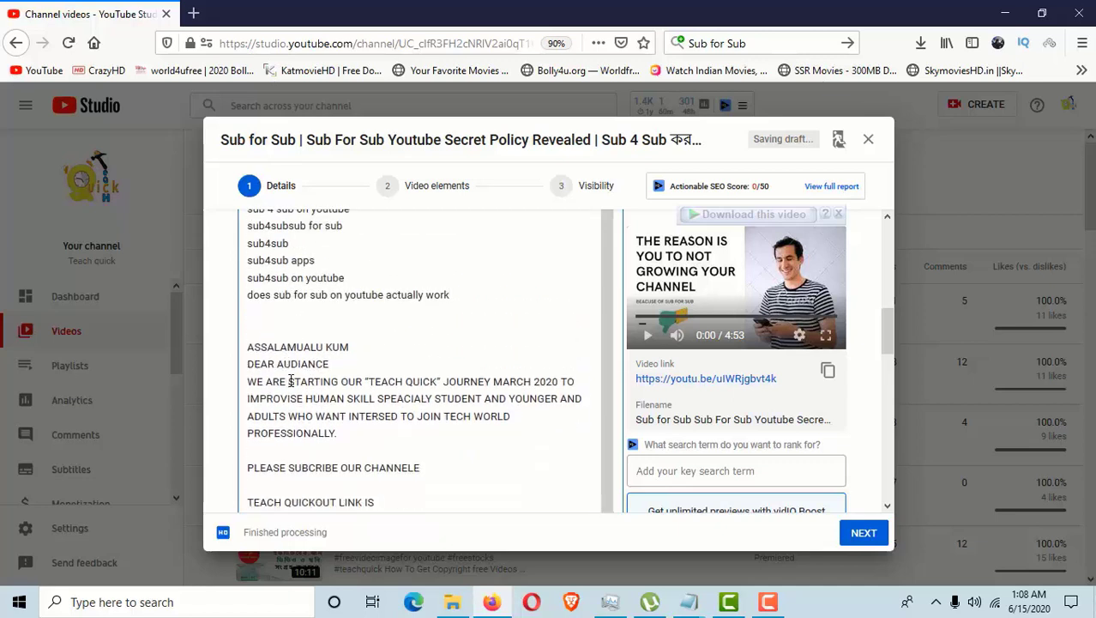
pyautogui.scroll(-2, 373, 443)
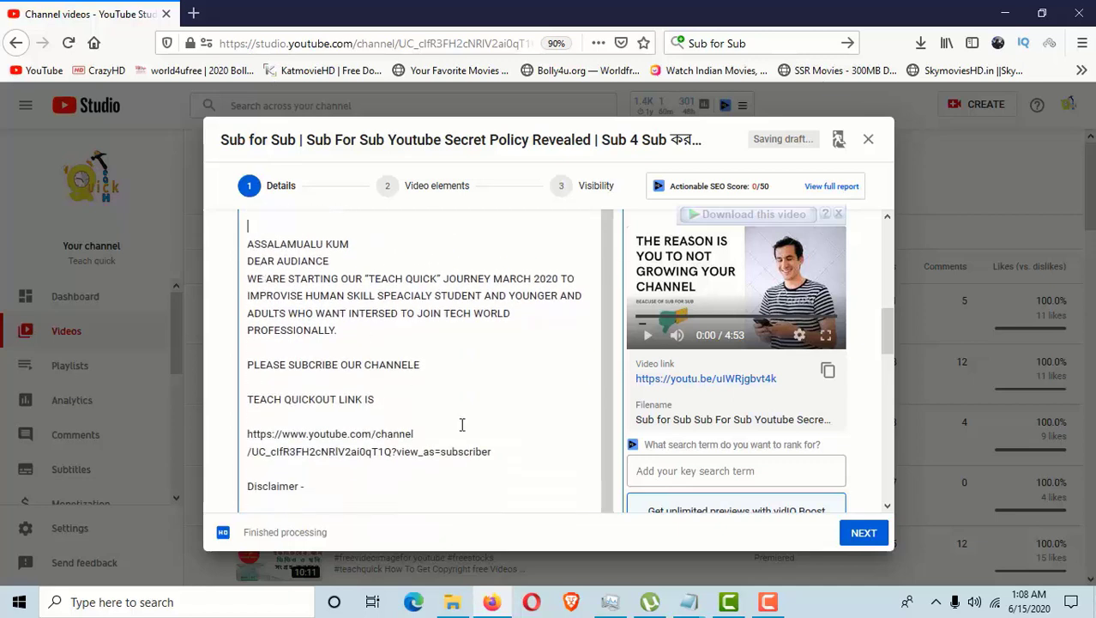
pyautogui.scroll(-3, 462, 424)
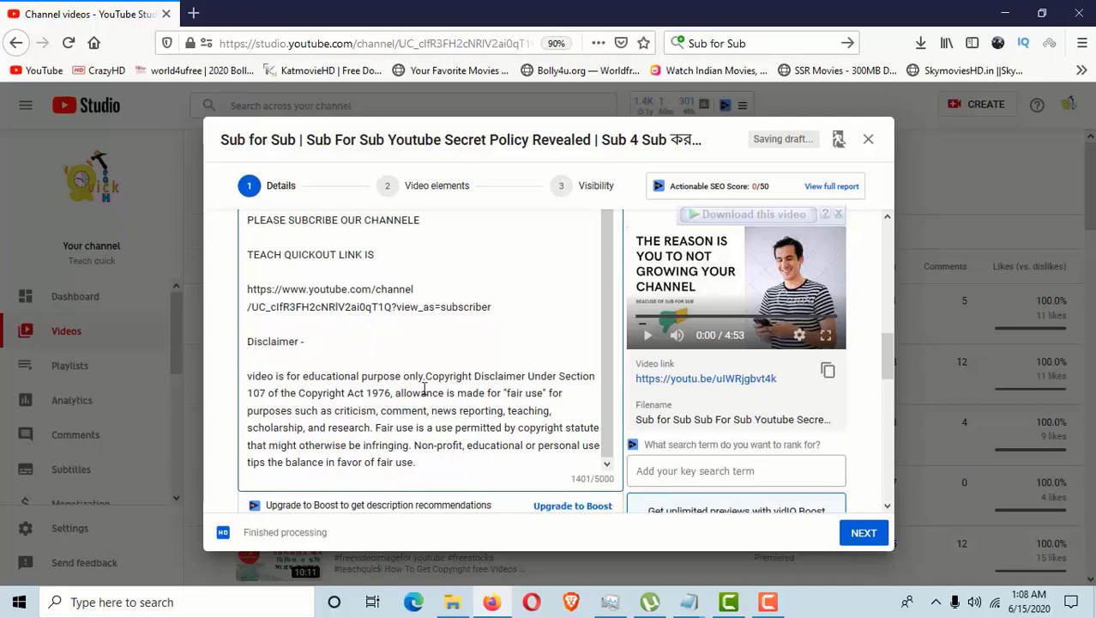
pyautogui.scroll(-3, 378, 352)
pyautogui.scroll(-3, 429, 382)
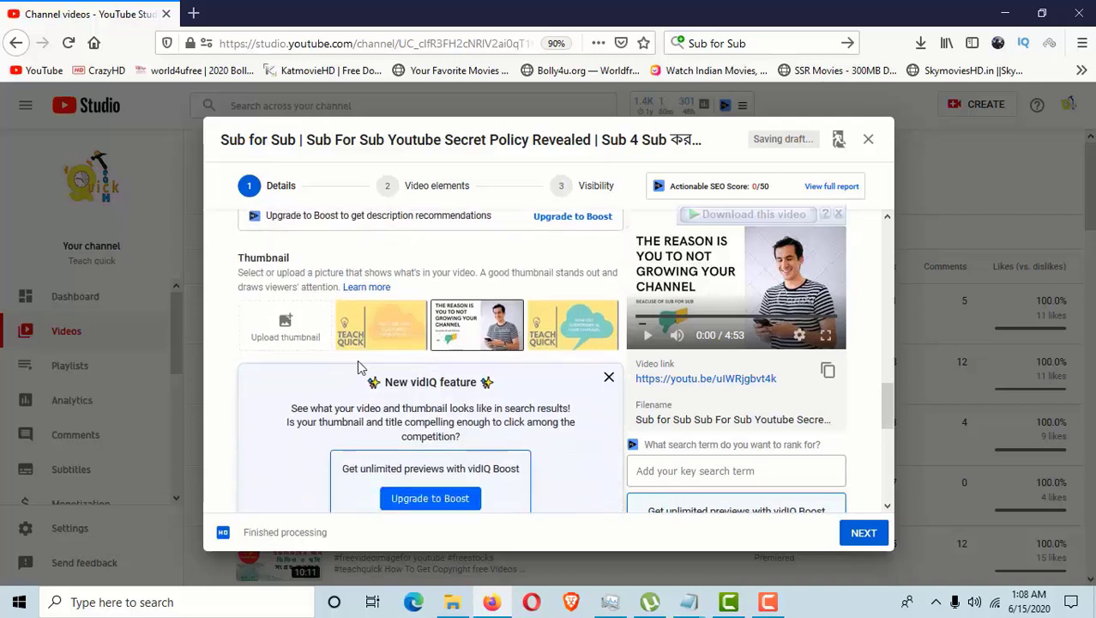
pyautogui.click(312, 341)
pyautogui.click(190, 146)
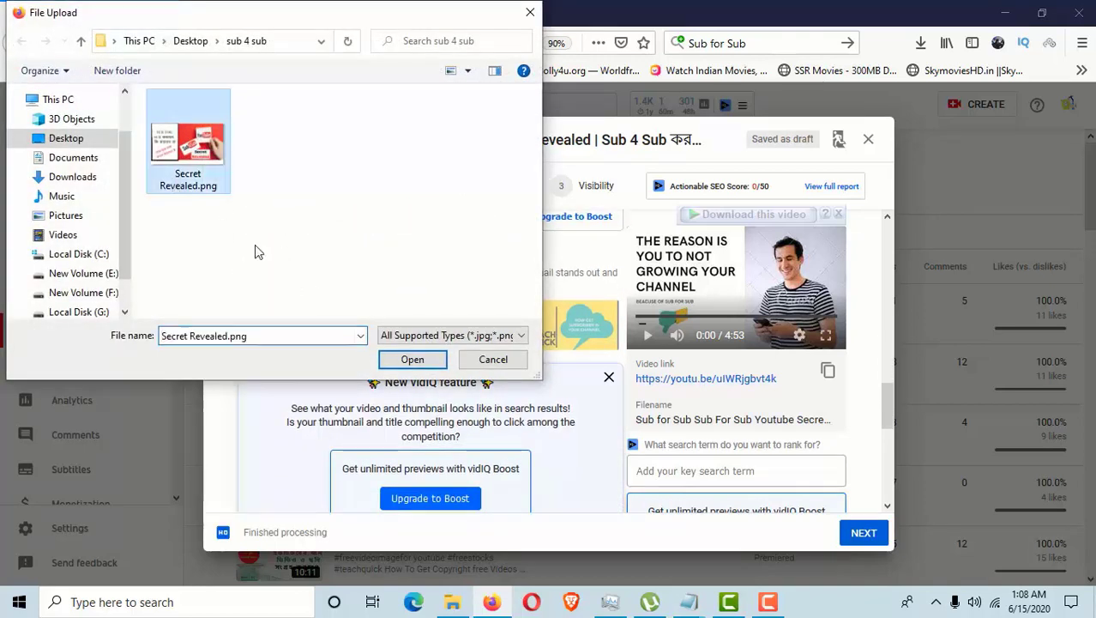
pyautogui.click(399, 366)
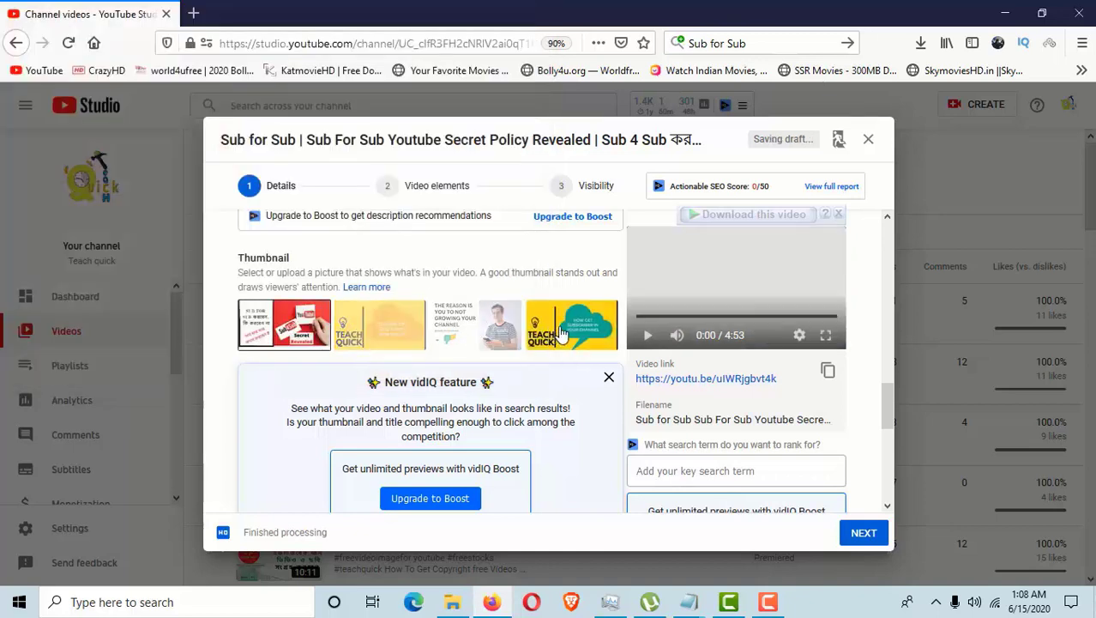
# Add the video to the SUB4SUB playlist and set its audience to not made for kids
pyautogui.scroll(-2, 380, 432)
pyautogui.scroll(-1, 377, 426)
pyautogui.click(362, 339)
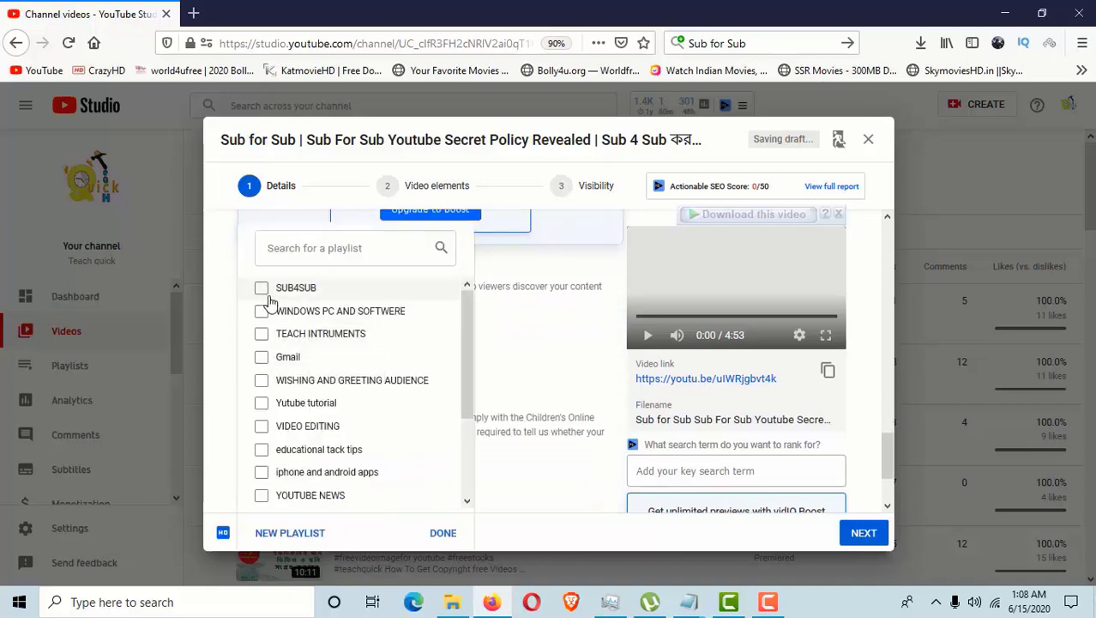
pyautogui.click(262, 289)
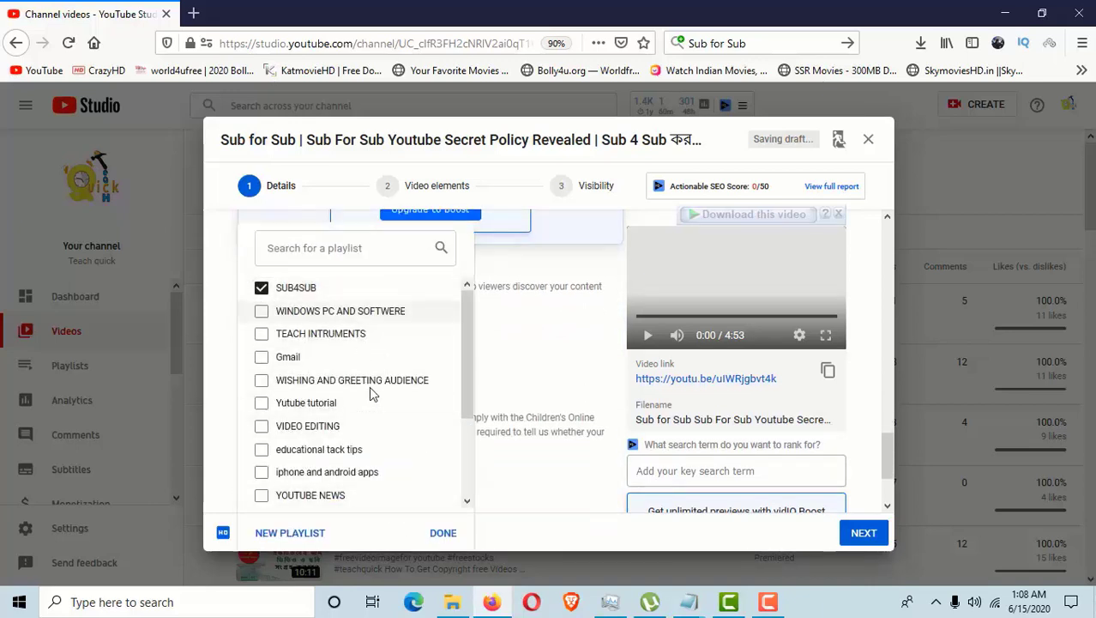
pyautogui.click(443, 534)
pyautogui.scroll(-2, 466, 445)
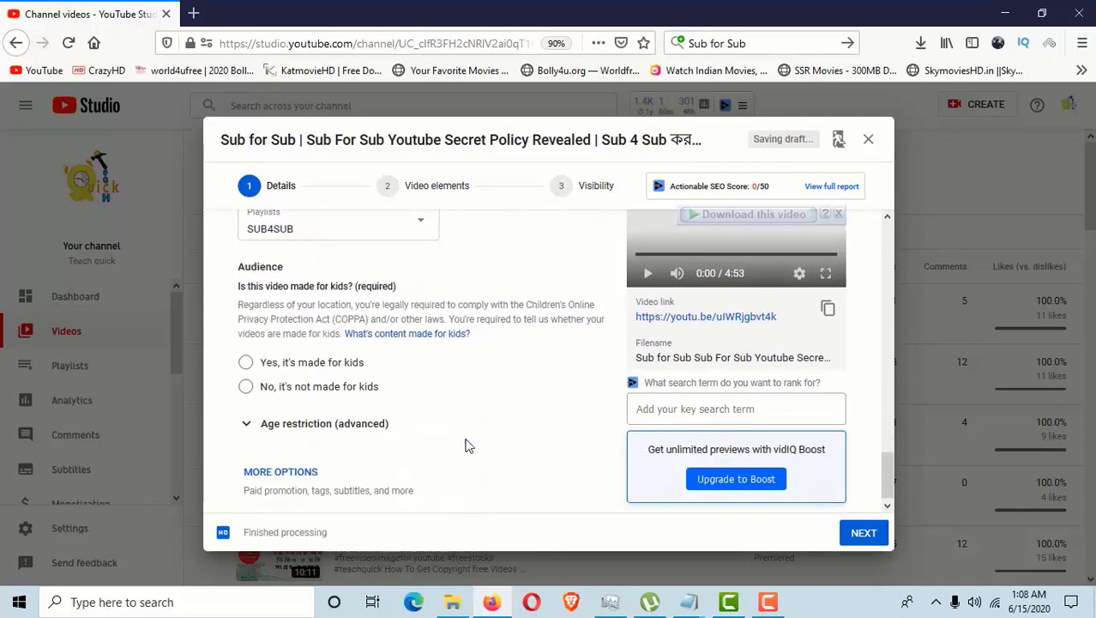
pyautogui.click(268, 380)
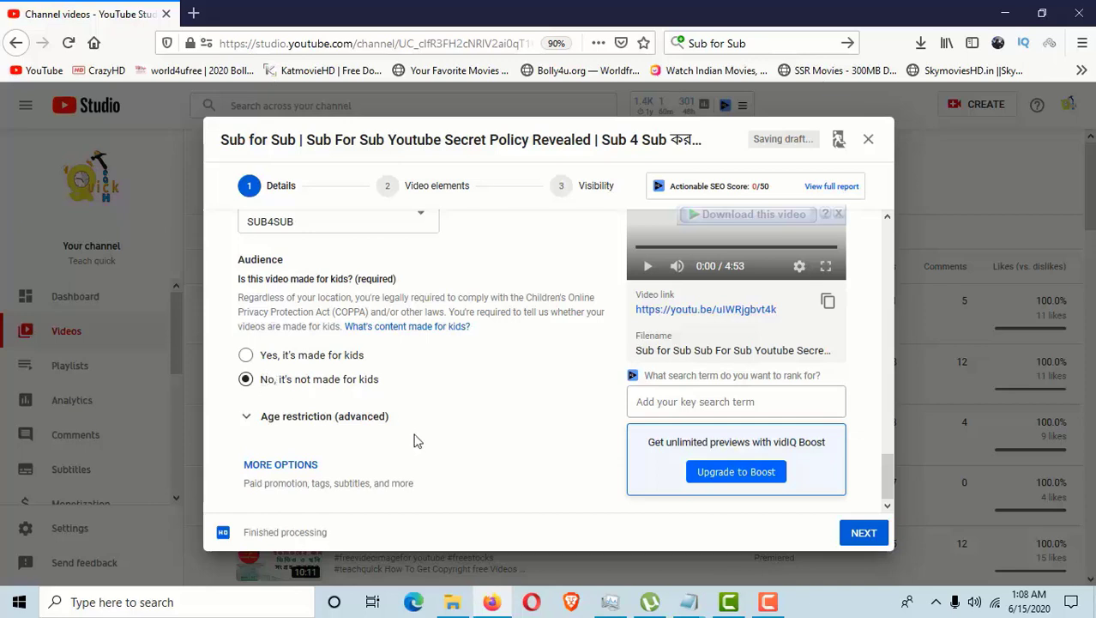
# Reveal the additional video options and copy all tags, without the heading, from the Notepad notes into the YouTube Tags field
pyautogui.click(302, 464)
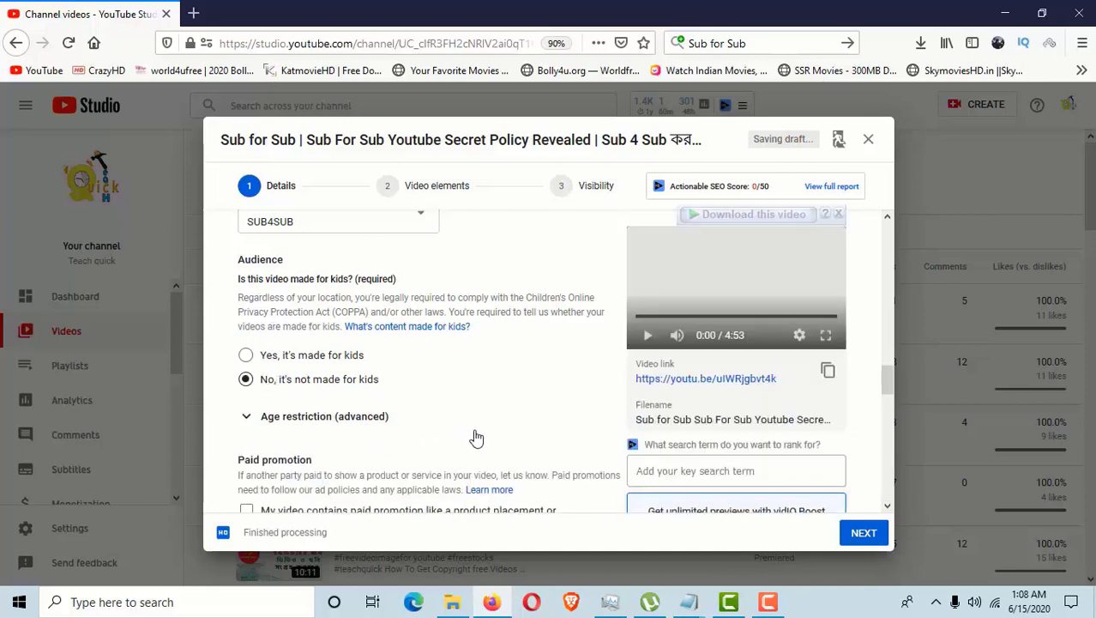
pyautogui.scroll(-4, 478, 436)
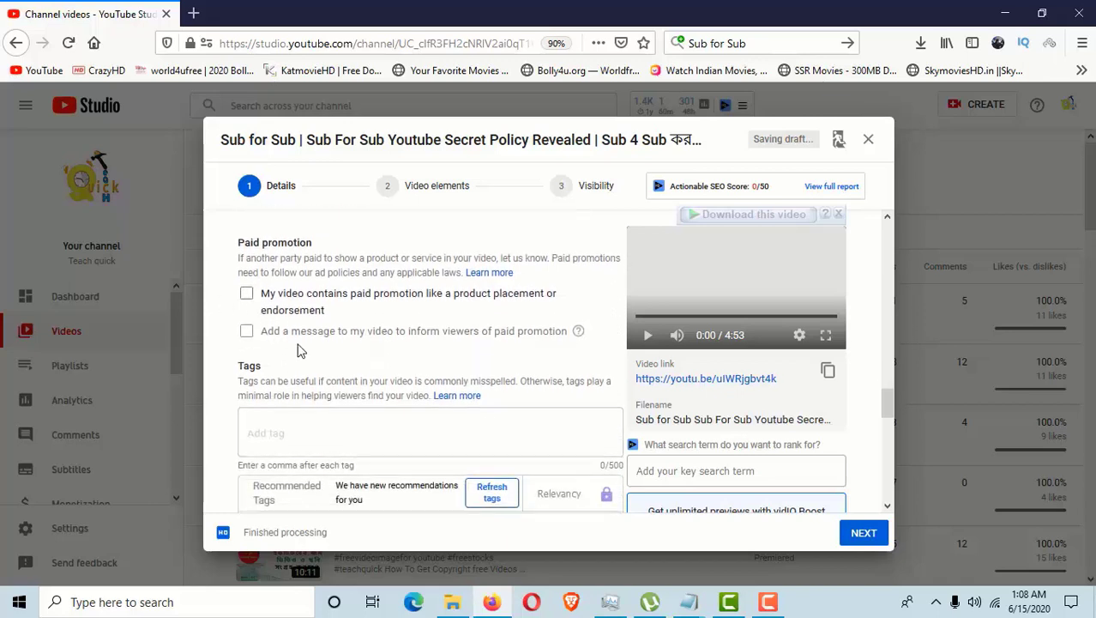
pyautogui.scroll(-2, 299, 350)
pyautogui.click(277, 292)
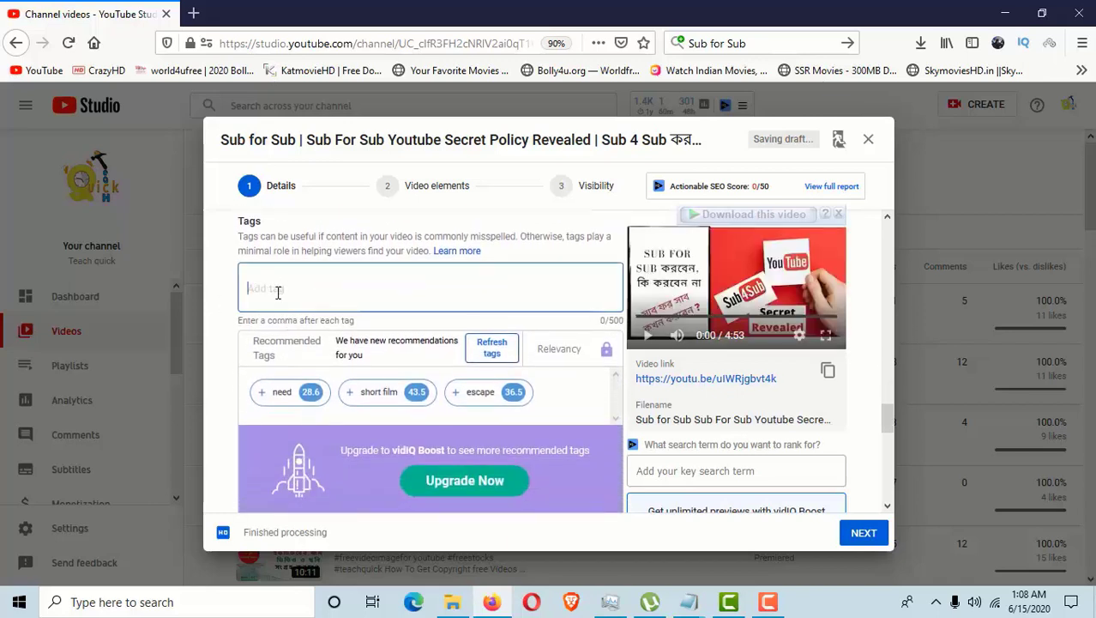
pyautogui.click(700, 597)
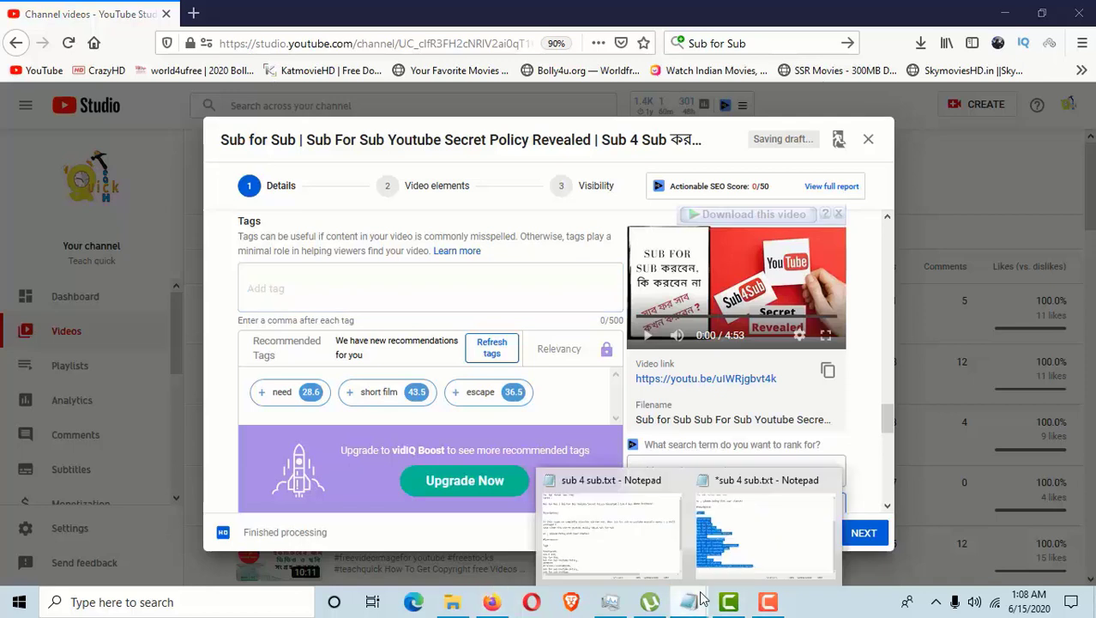
pyautogui.click(702, 491)
pyautogui.click(382, 274)
pyautogui.moveTo(356, 273); pyautogui.dragTo(628, 495)
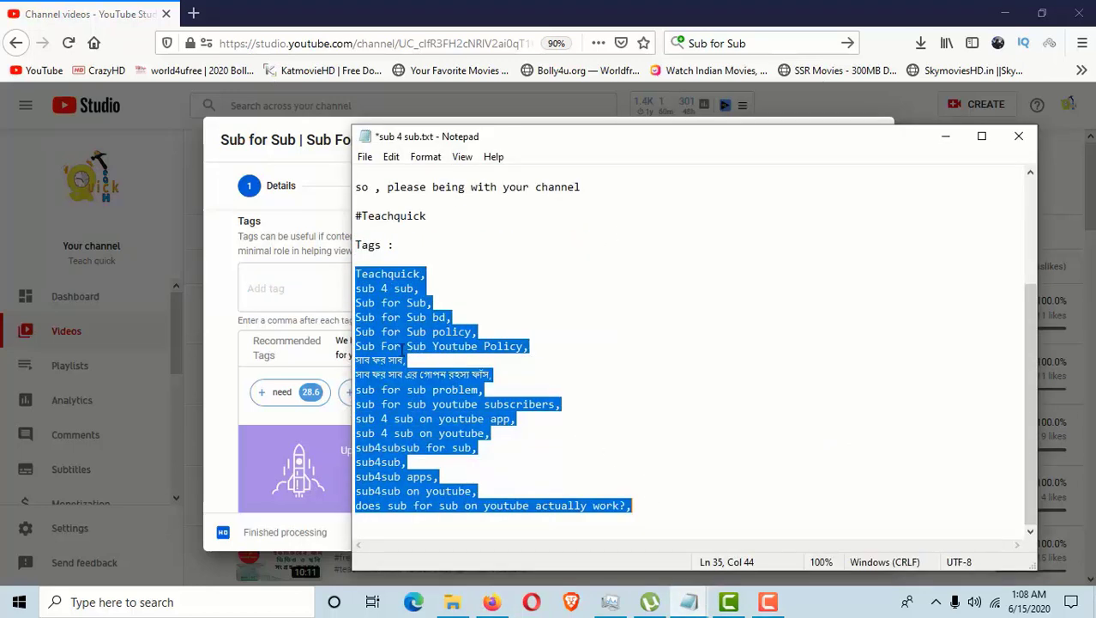
pyautogui.rightClick(402, 348)
pyautogui.click(454, 156)
pyautogui.click(210, 340)
pyautogui.click(285, 290)
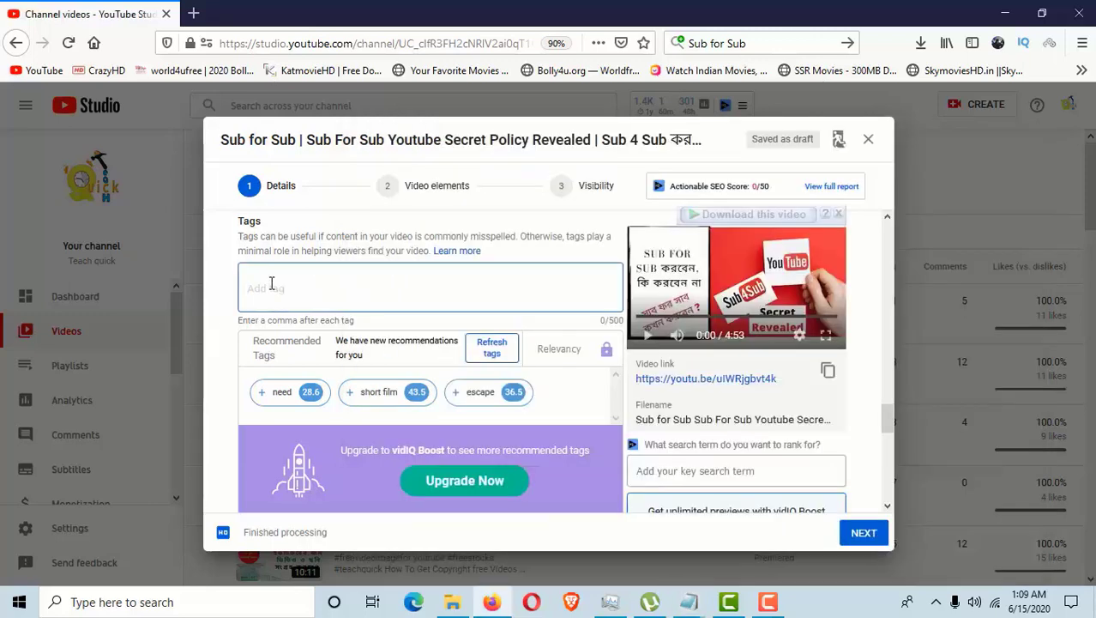
pyautogui.hotkey('ctrl', 'v')
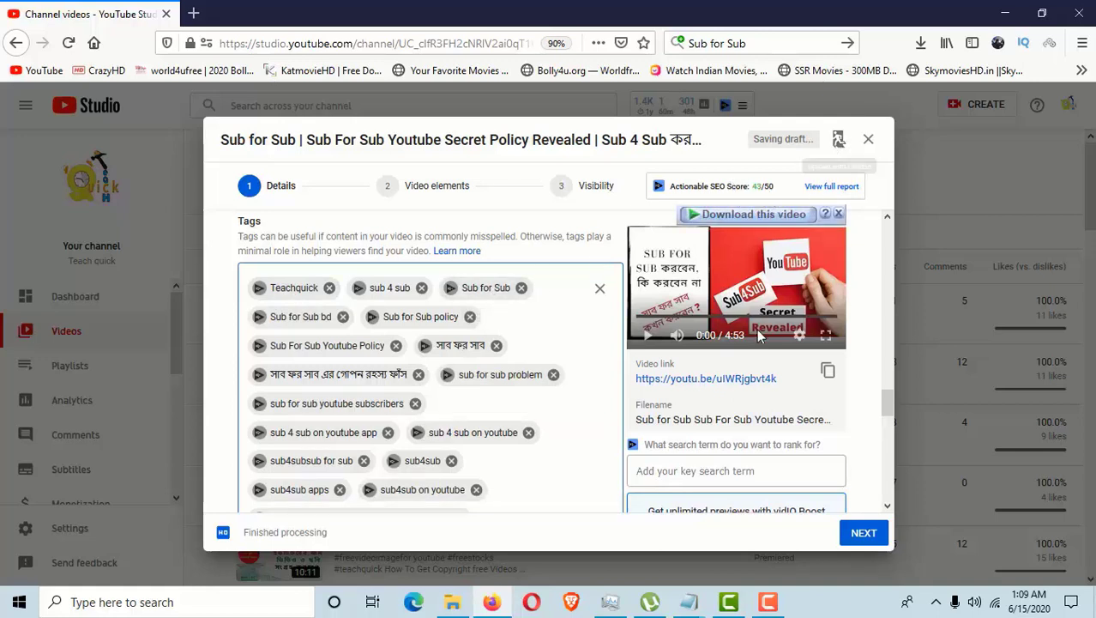
# Set the video location to Bangladesh
pyautogui.scroll(-2, 585, 406)
pyautogui.scroll(-3, 586, 407)
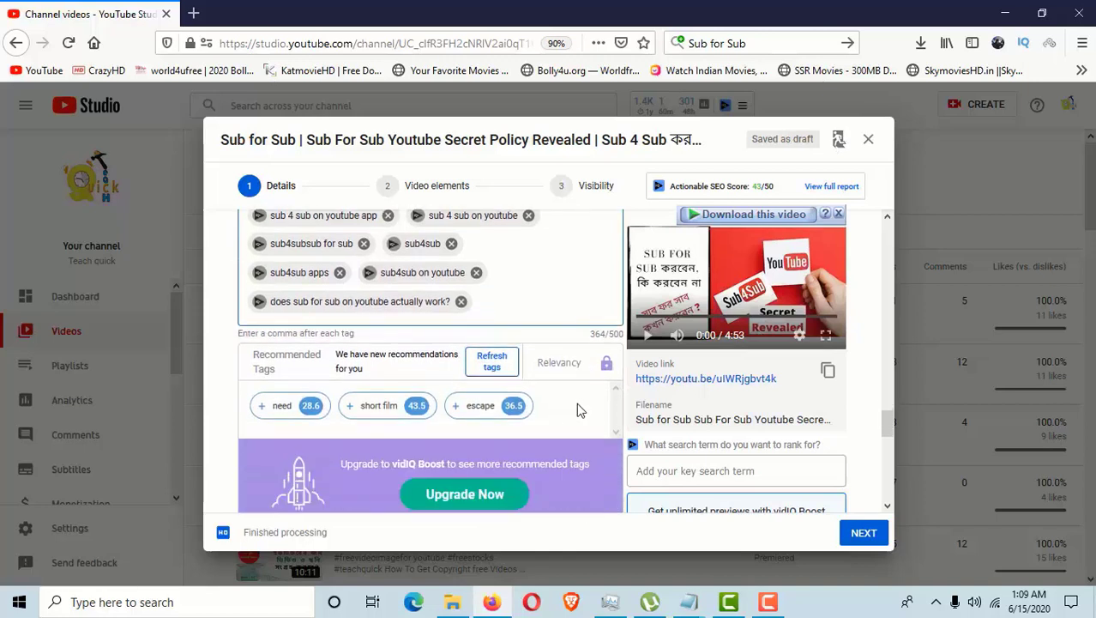
pyautogui.scroll(1, 578, 409)
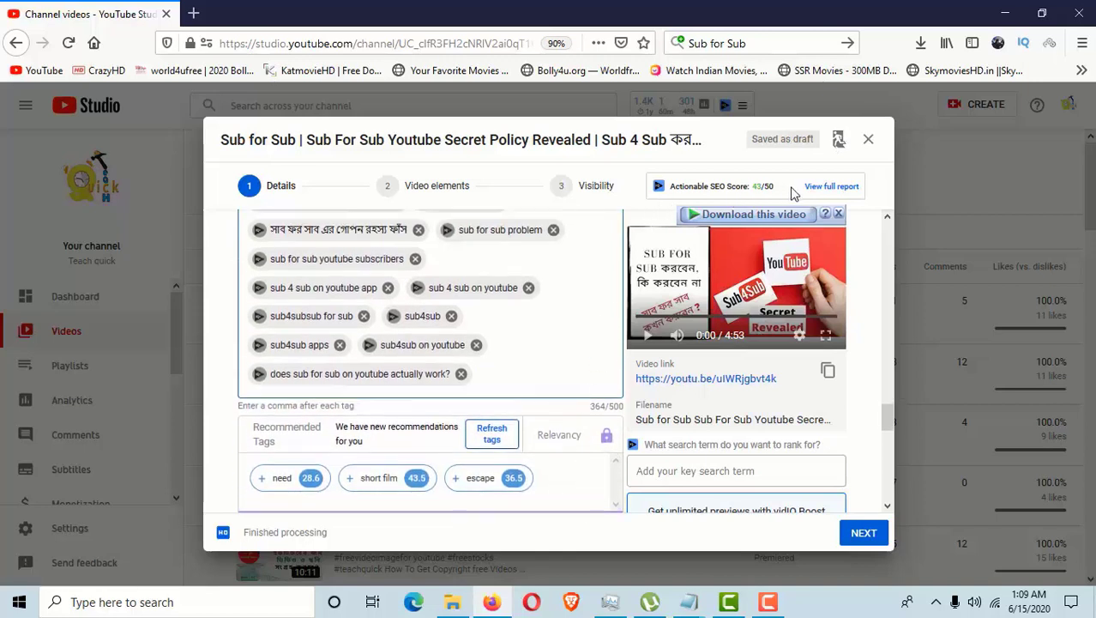
pyautogui.scroll(-10, 634, 437)
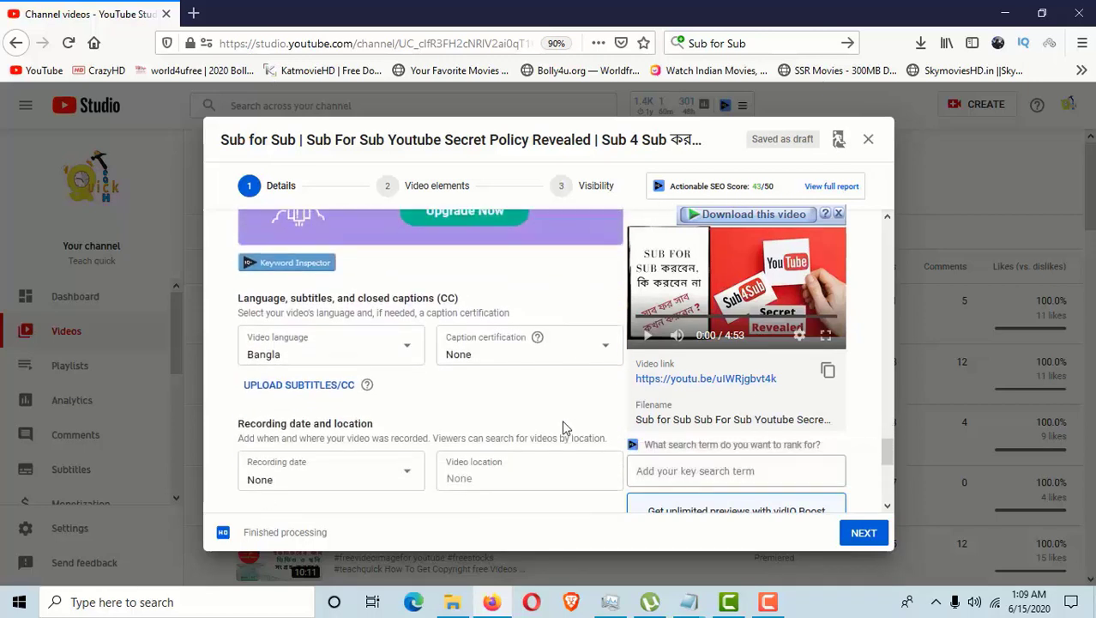
pyautogui.scroll(-3, 505, 384)
pyautogui.click(484, 325)
pyautogui.write('BA')
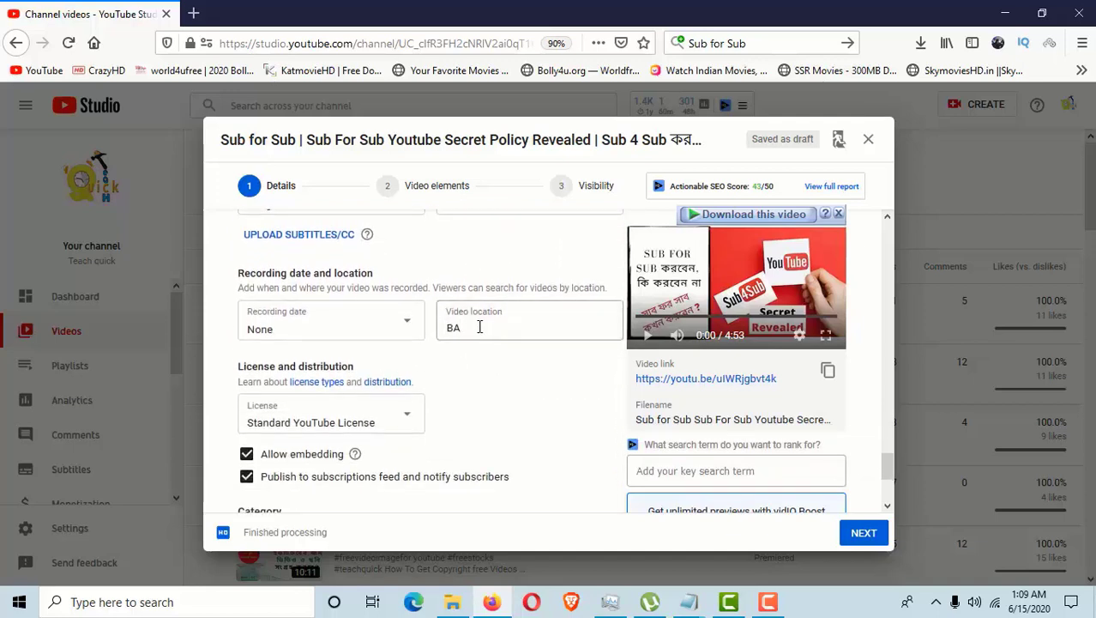
pyautogui.write('NG')
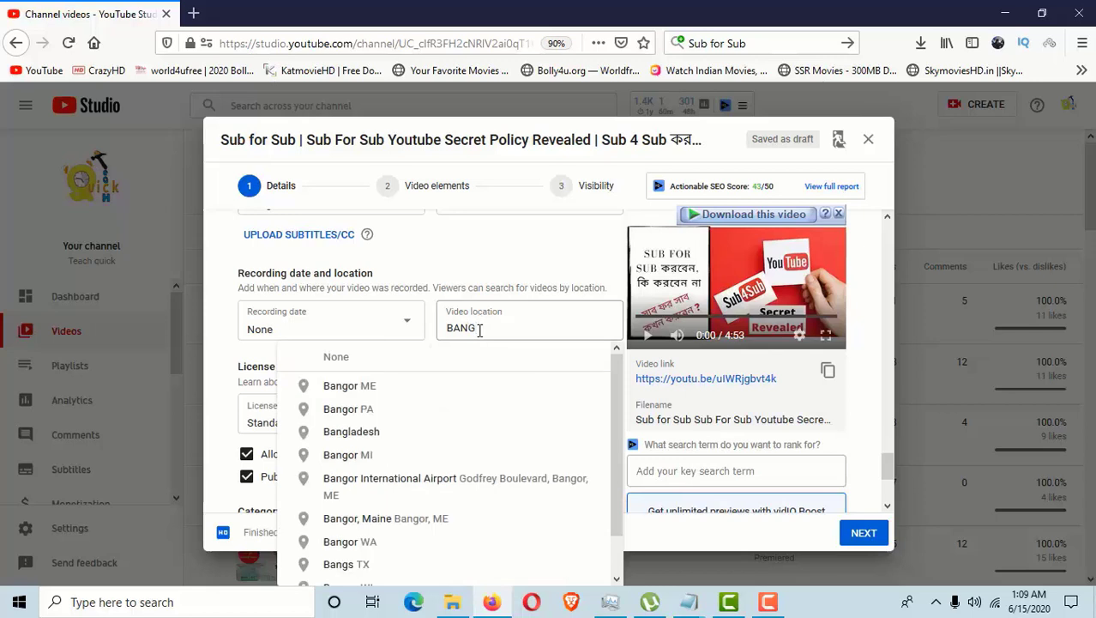
pyautogui.write('LA')
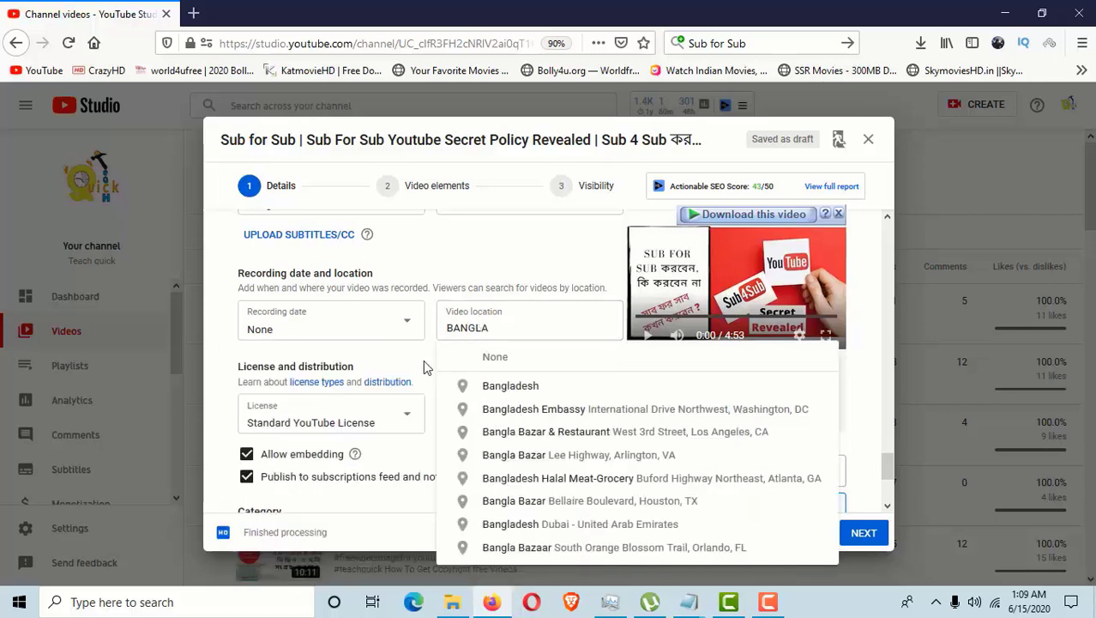
pyautogui.click(493, 388)
# View the available license options and keep Standard YouTube License
pyautogui.scroll(-3, 484, 396)
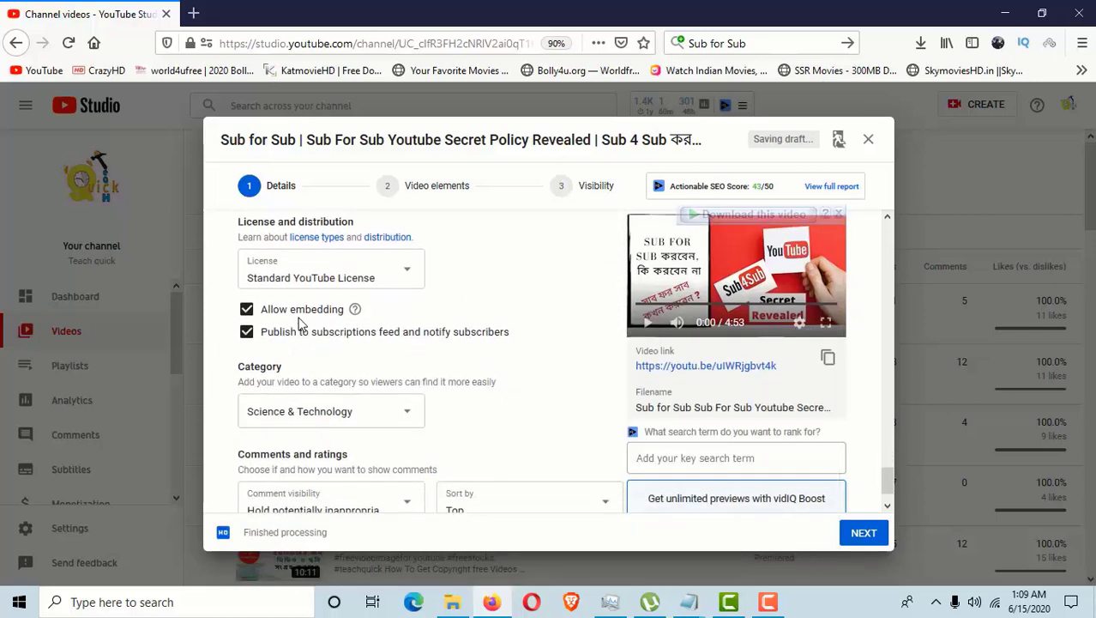
pyautogui.click(325, 290)
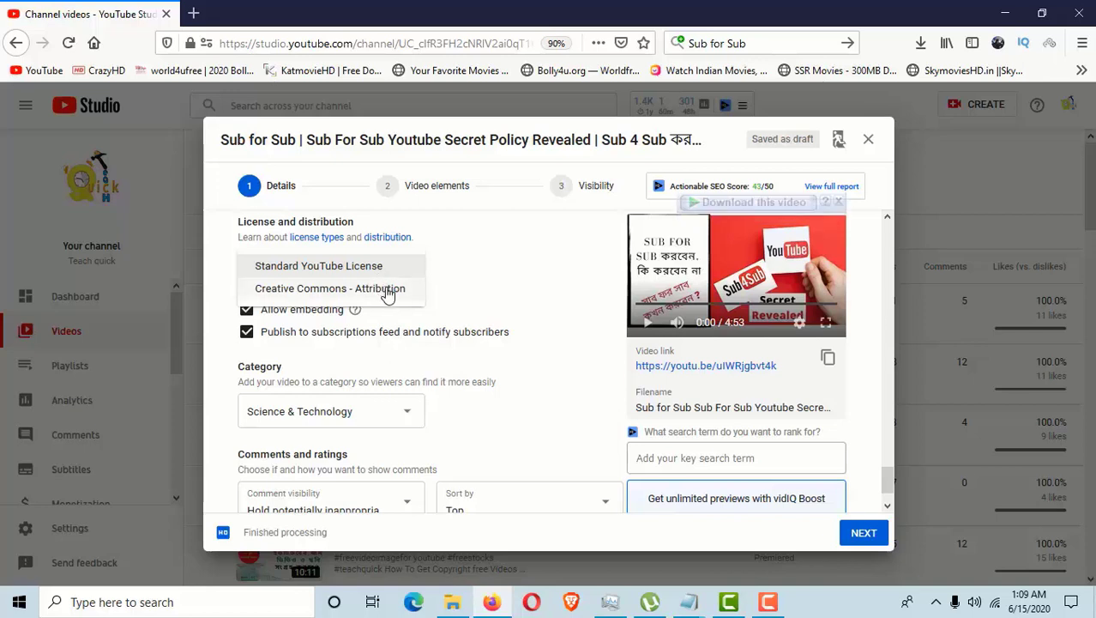
pyautogui.click(459, 275)
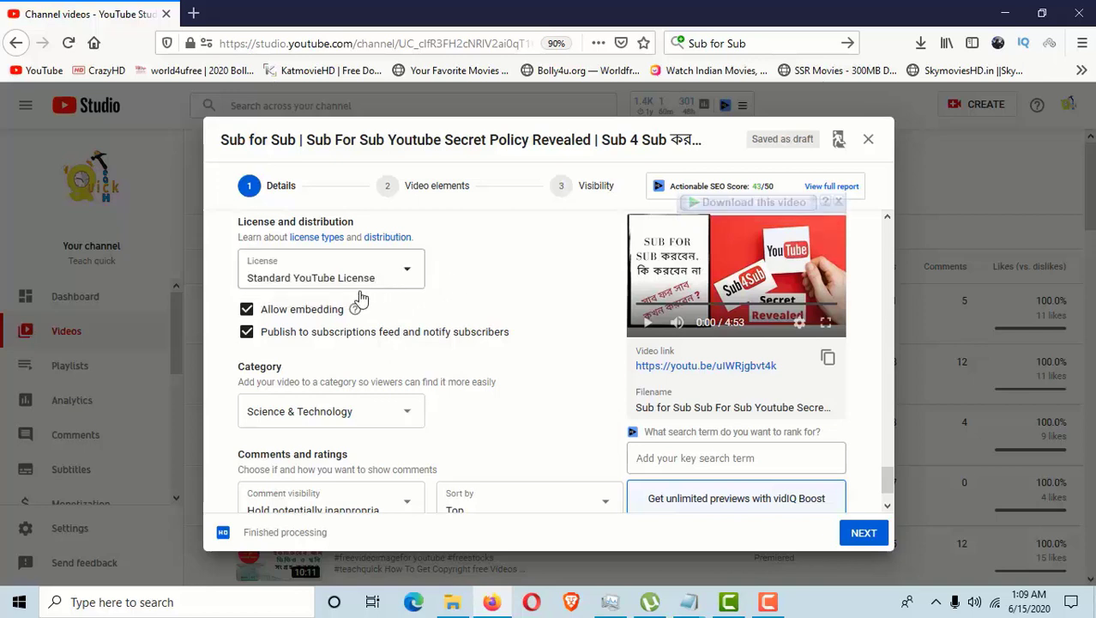
# Disallow embedding for the video and continue to the video elements stage
pyautogui.click(247, 311)
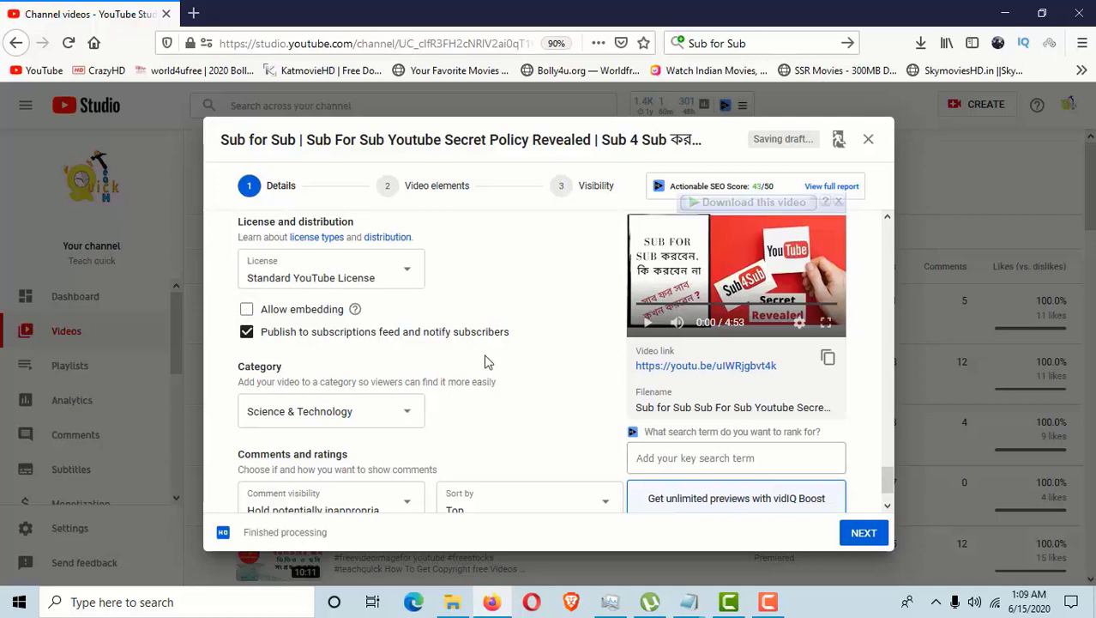
pyautogui.scroll(-1, 489, 365)
pyautogui.scroll(1, 494, 375)
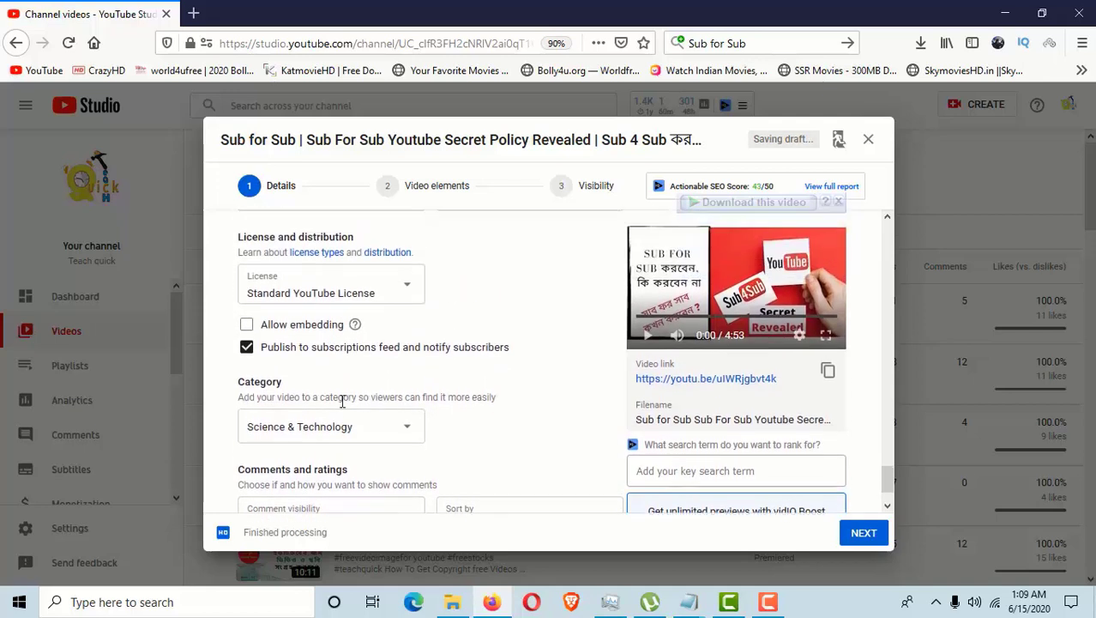
pyautogui.scroll(-1, 497, 442)
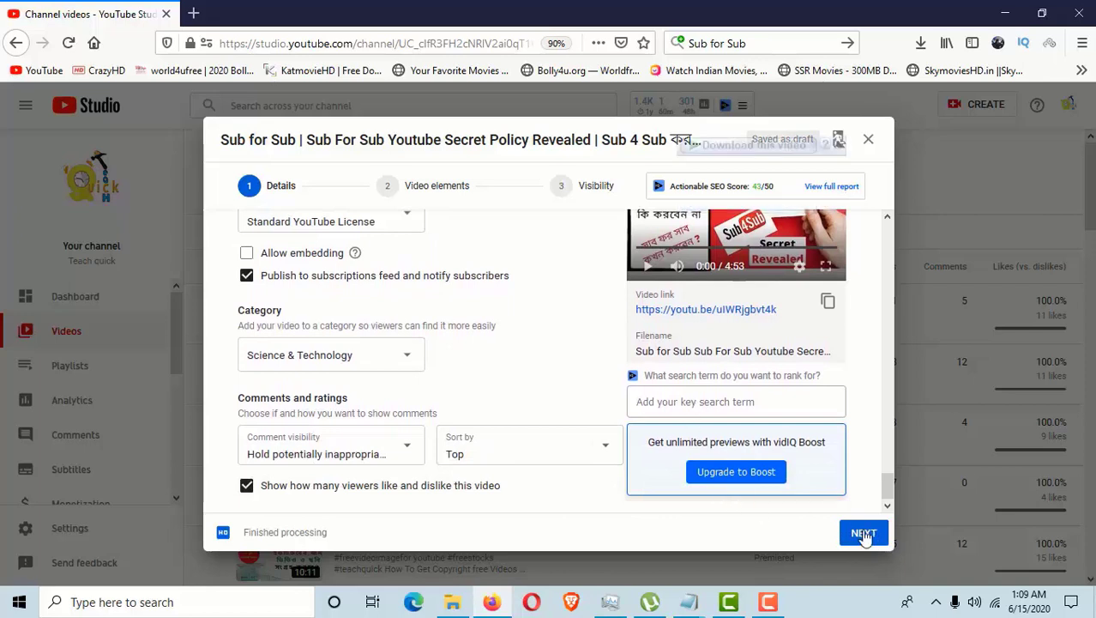
pyautogui.click(863, 534)
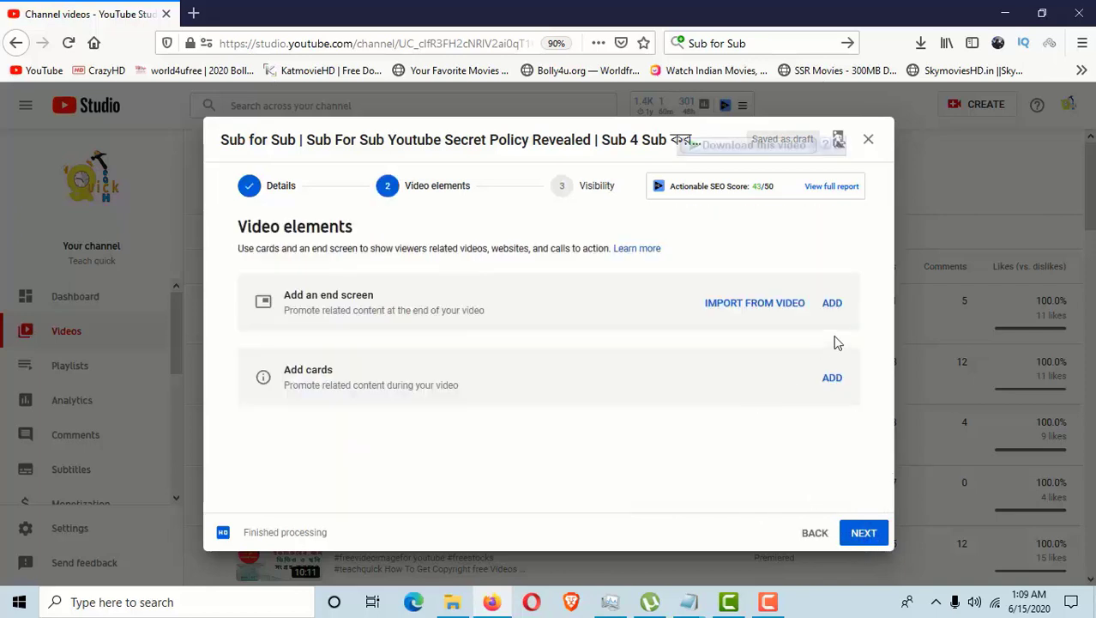
# Add an end screen from the first "1 video, 1 subscribe" template and save it
pyautogui.click(833, 309)
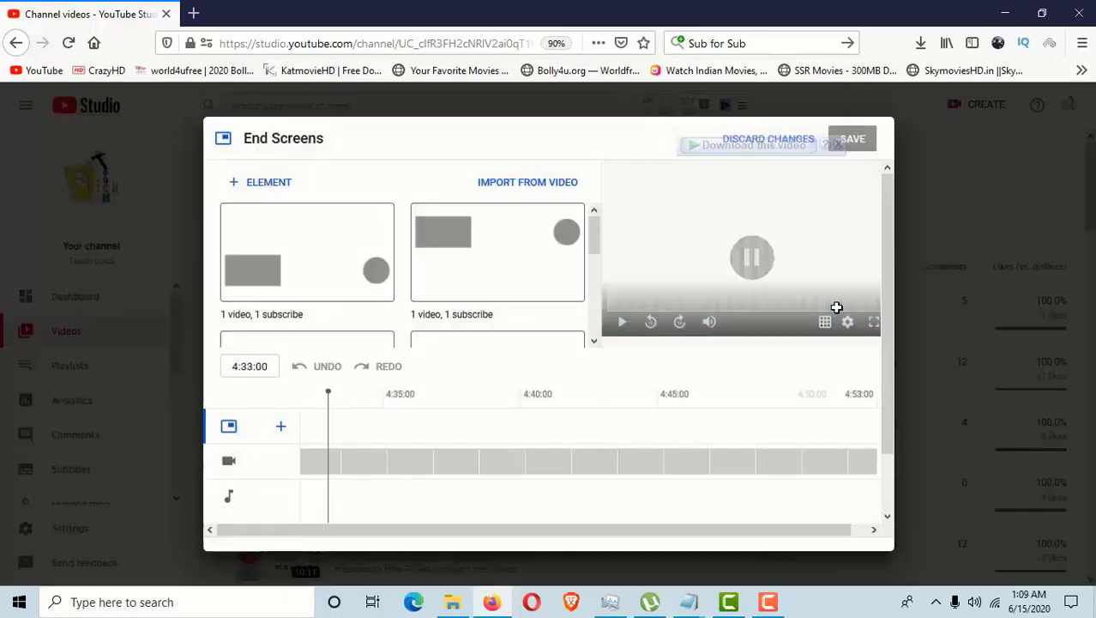
pyautogui.click(324, 276)
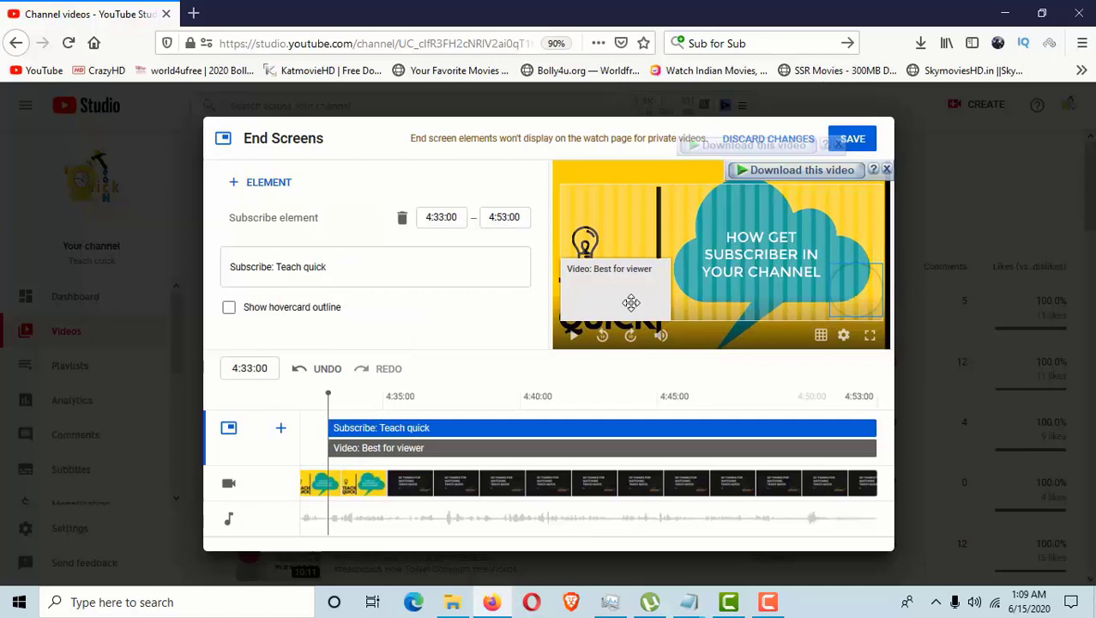
pyautogui.click(866, 134)
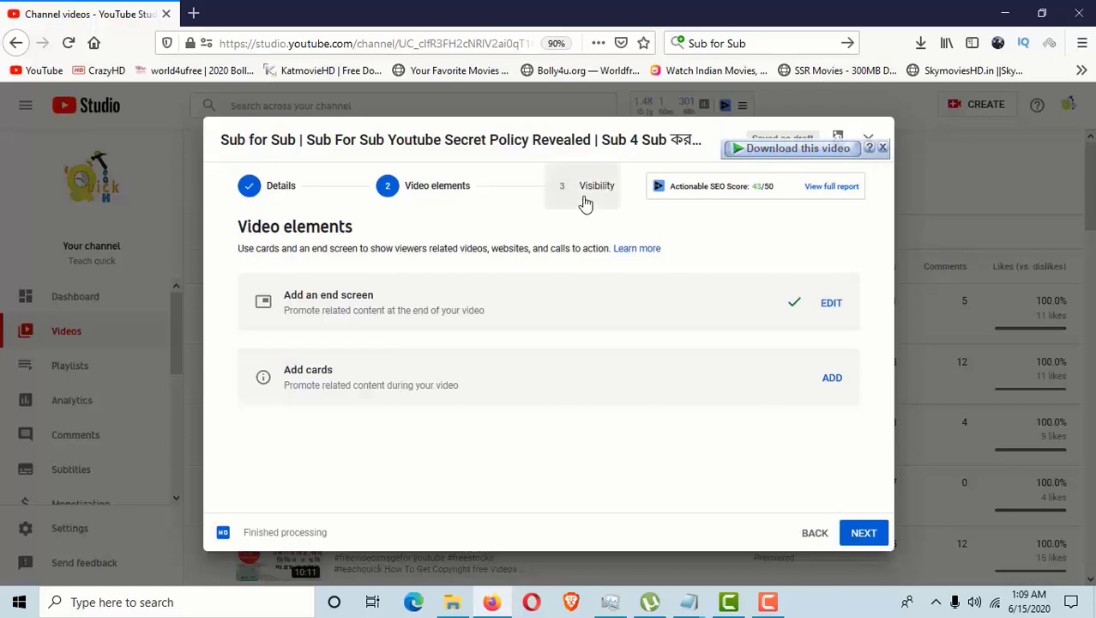
# Open the cards editor and create a video card at 0:00 linking to the uploaded pendrive repair video
pyautogui.click(827, 384)
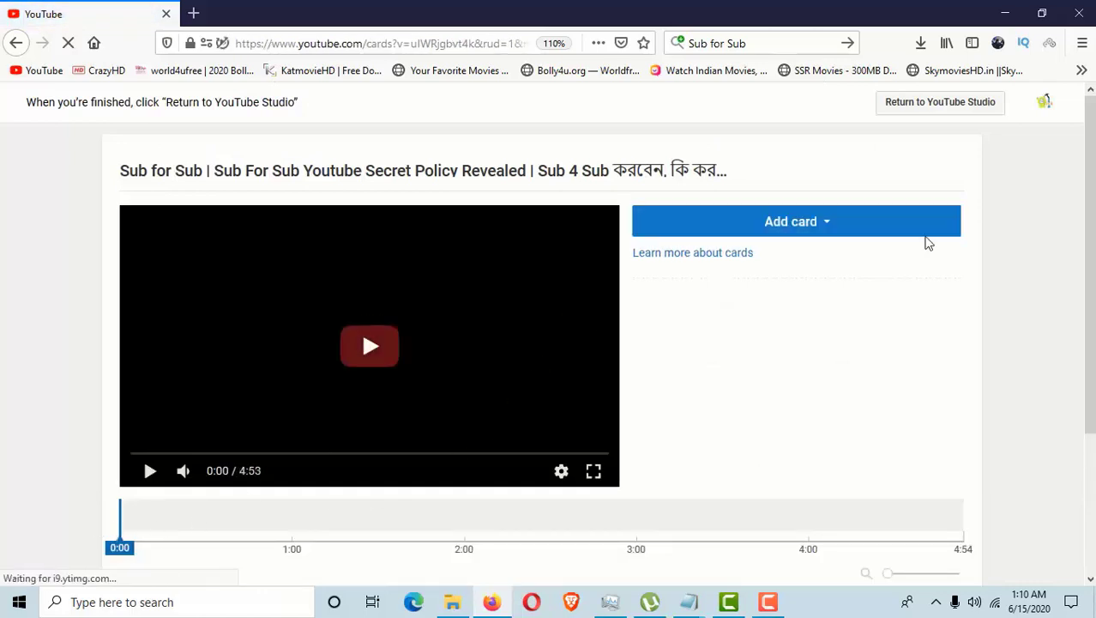
pyautogui.click(852, 223)
pyautogui.click(925, 283)
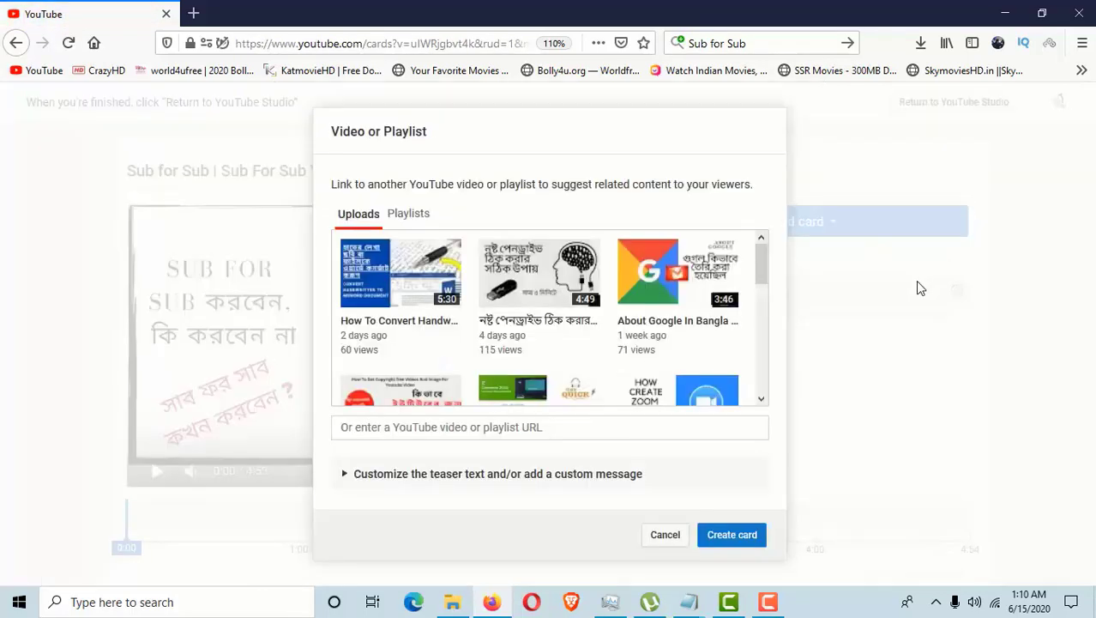
pyautogui.click(532, 274)
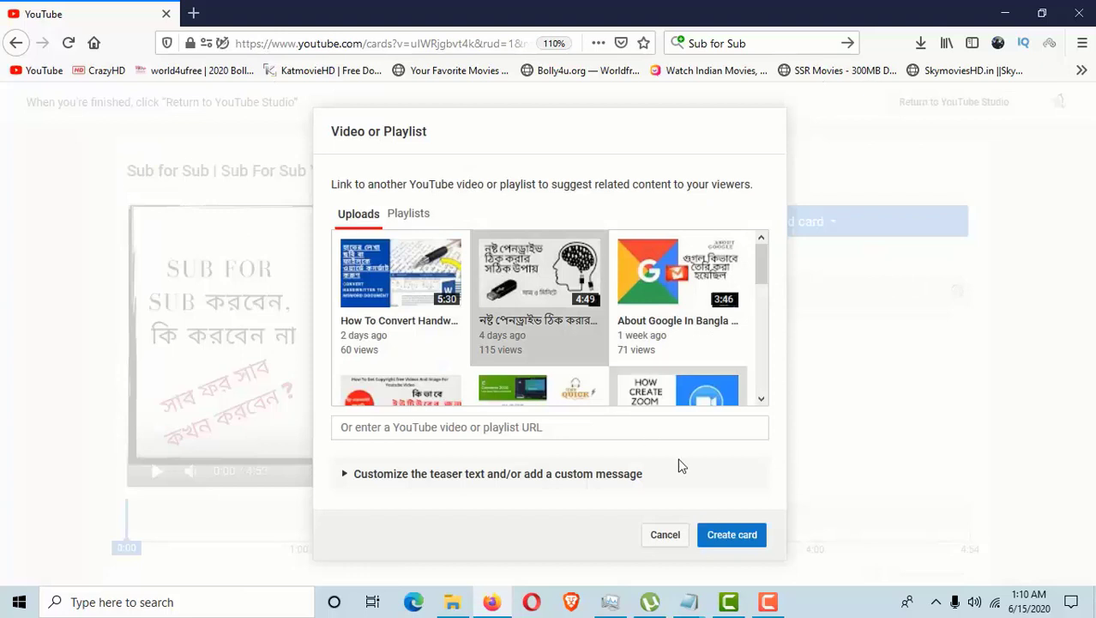
pyautogui.click(739, 542)
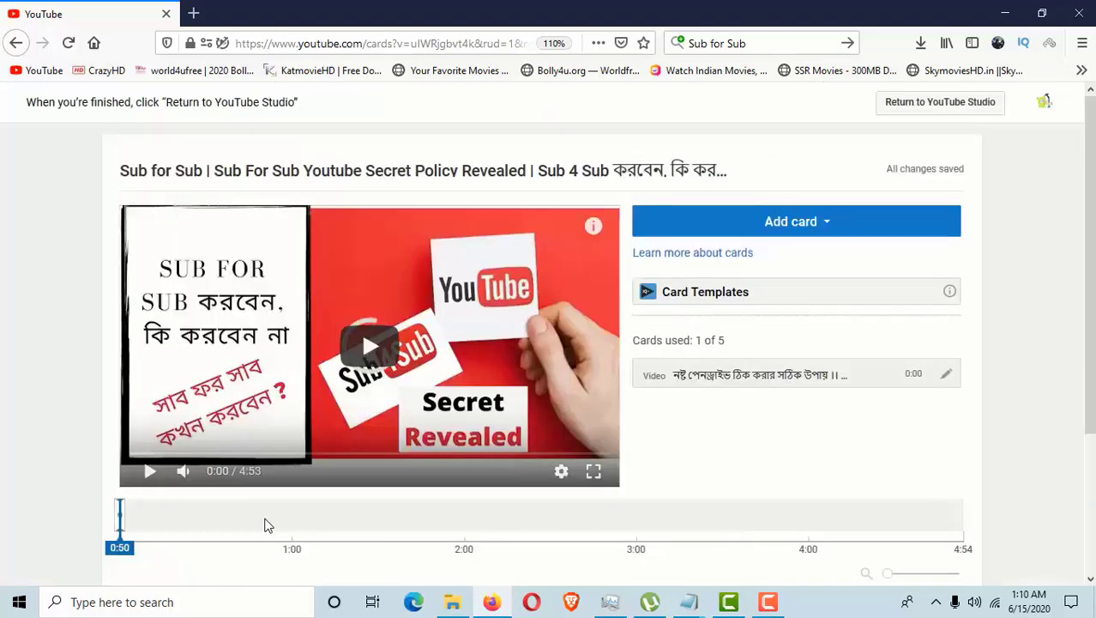
# Create a video card at 0:50 linking to the "How To Convert Handwriting Into MS Word" upload
pyautogui.click(263, 523)
pyautogui.click(791, 225)
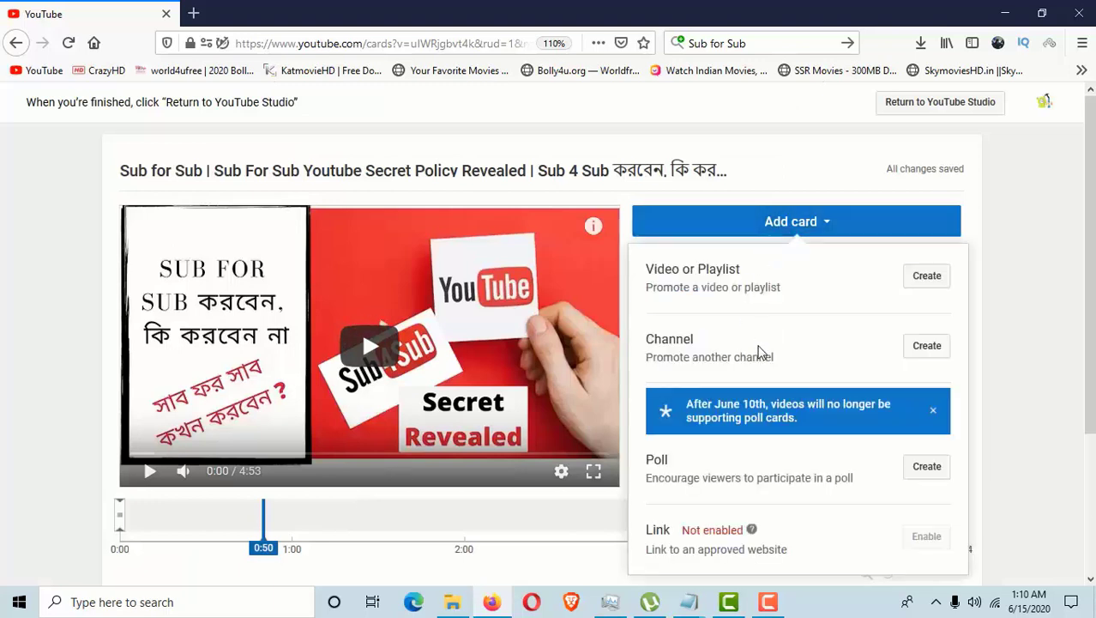
pyautogui.click(920, 283)
pyautogui.click(401, 283)
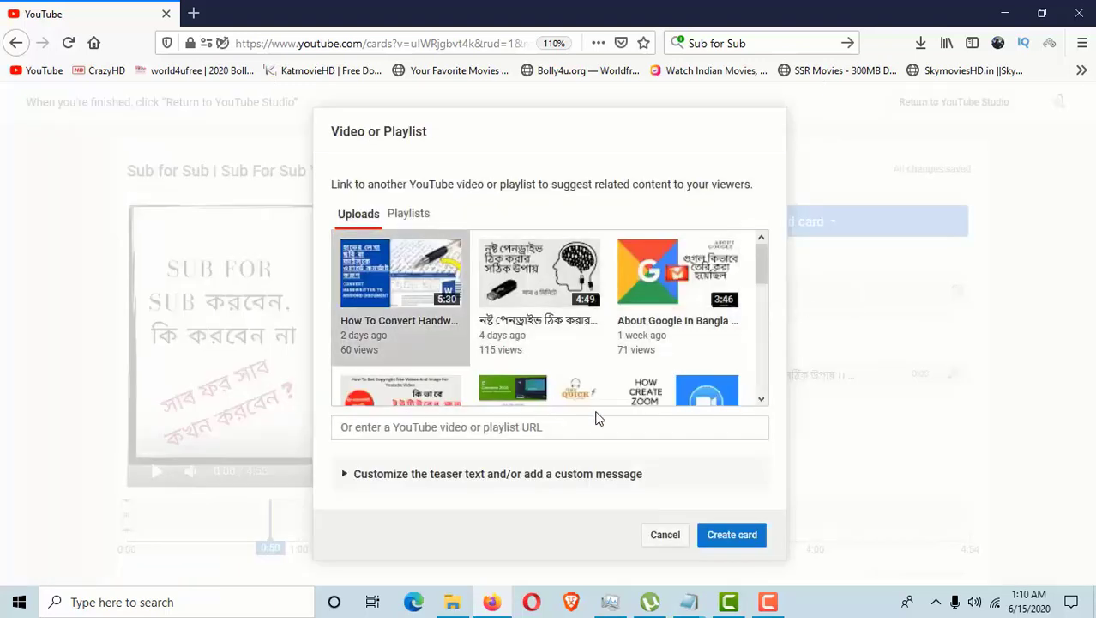
pyautogui.click(729, 539)
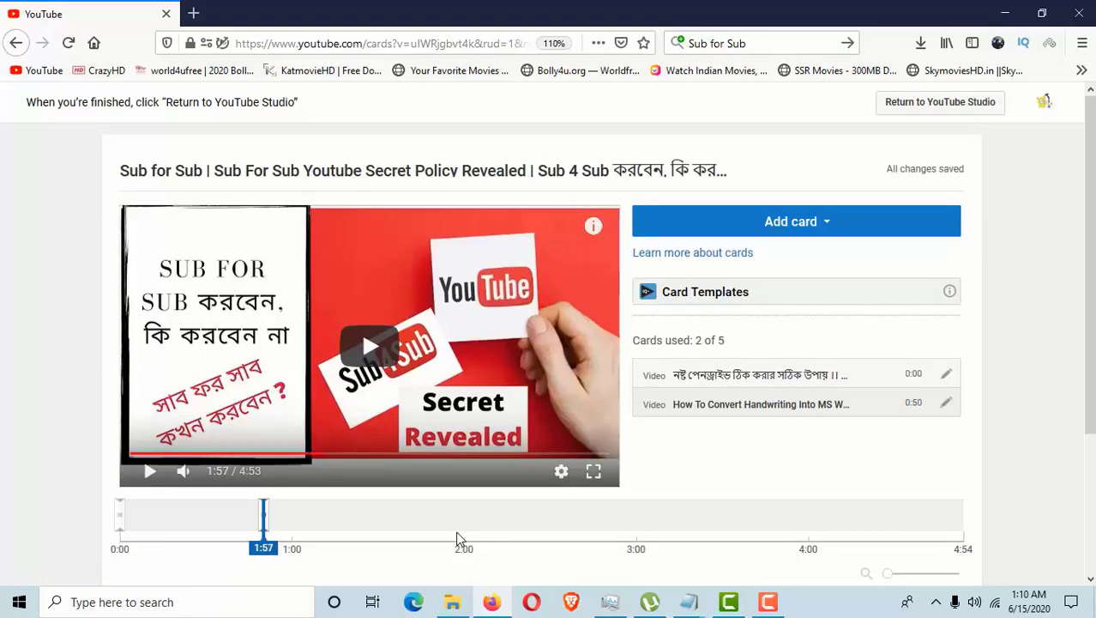
# Create a video card at 1:57 linking to the "How To Create Zoom Account" upload
pyautogui.click(829, 222)
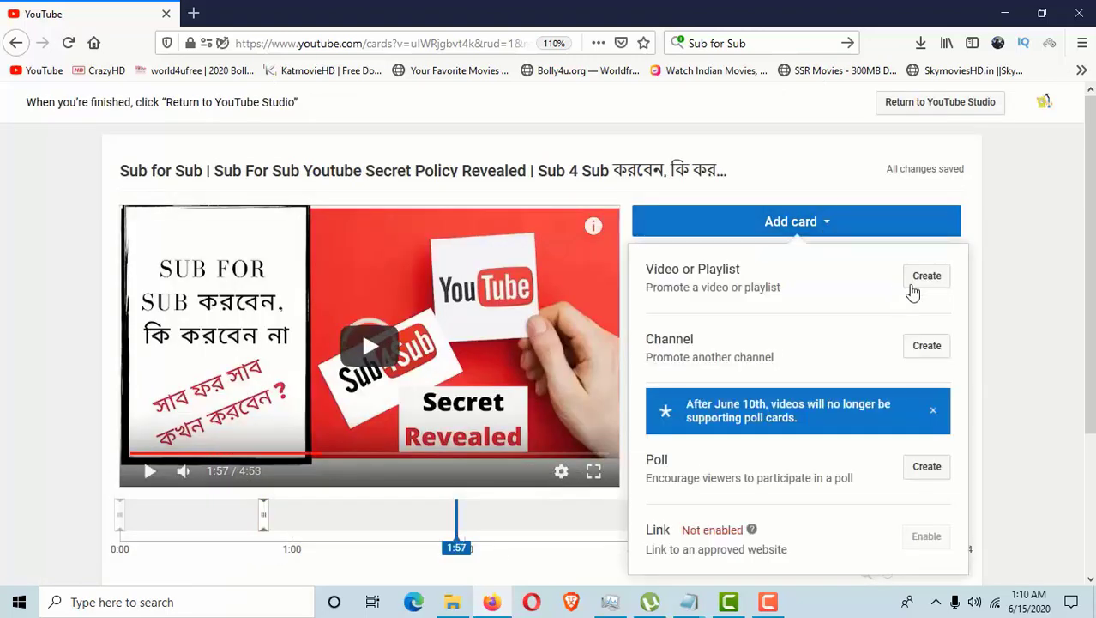
pyautogui.click(922, 279)
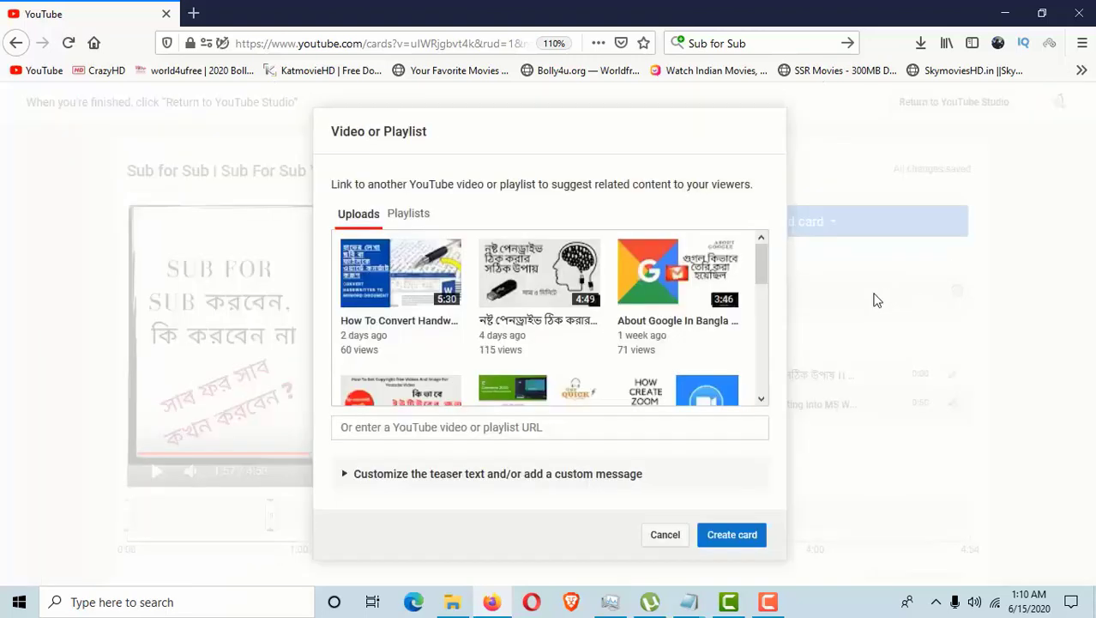
pyautogui.click(696, 390)
pyautogui.click(727, 536)
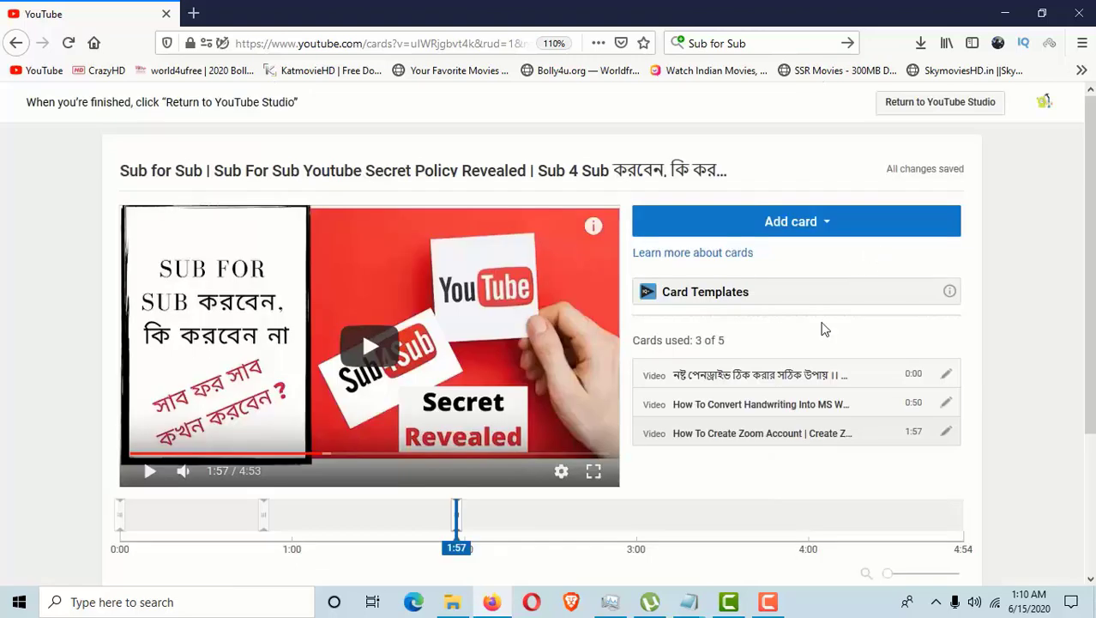
# Create a video card at 3:47 linking to the Rocket Account upload and return to YouTube Studio
pyautogui.click(770, 546)
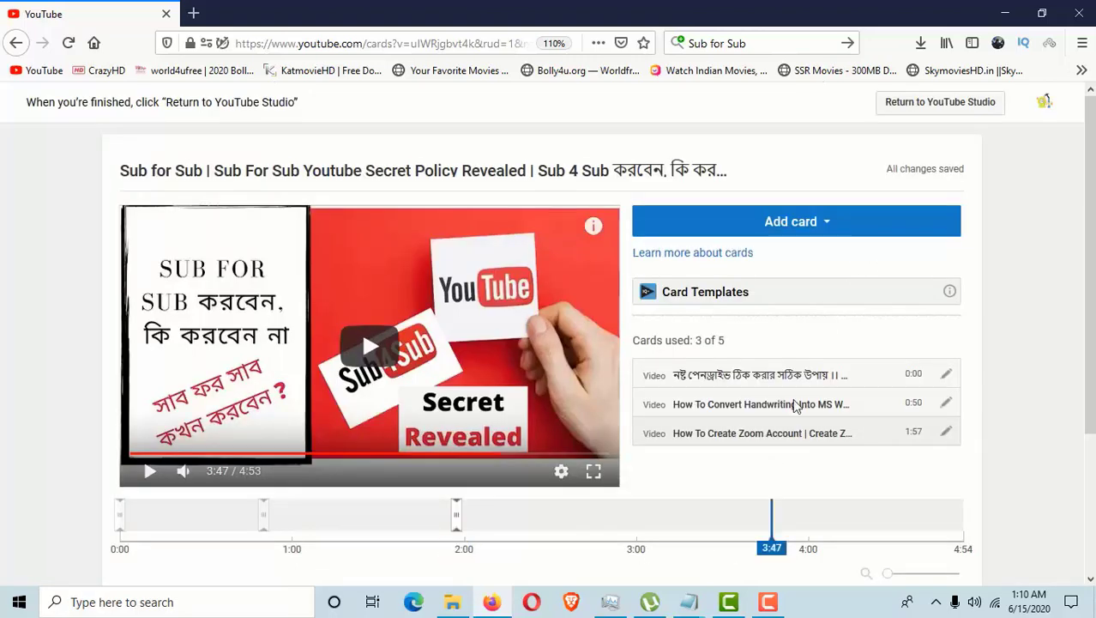
pyautogui.click(845, 240)
pyautogui.scroll(-2, 889, 308)
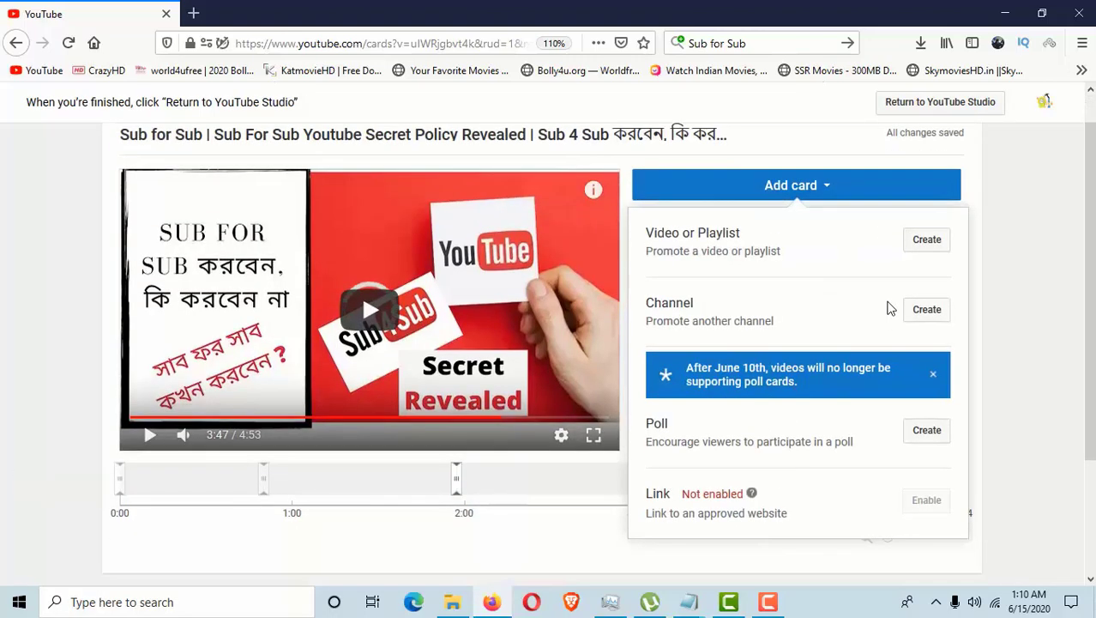
pyautogui.click(928, 180)
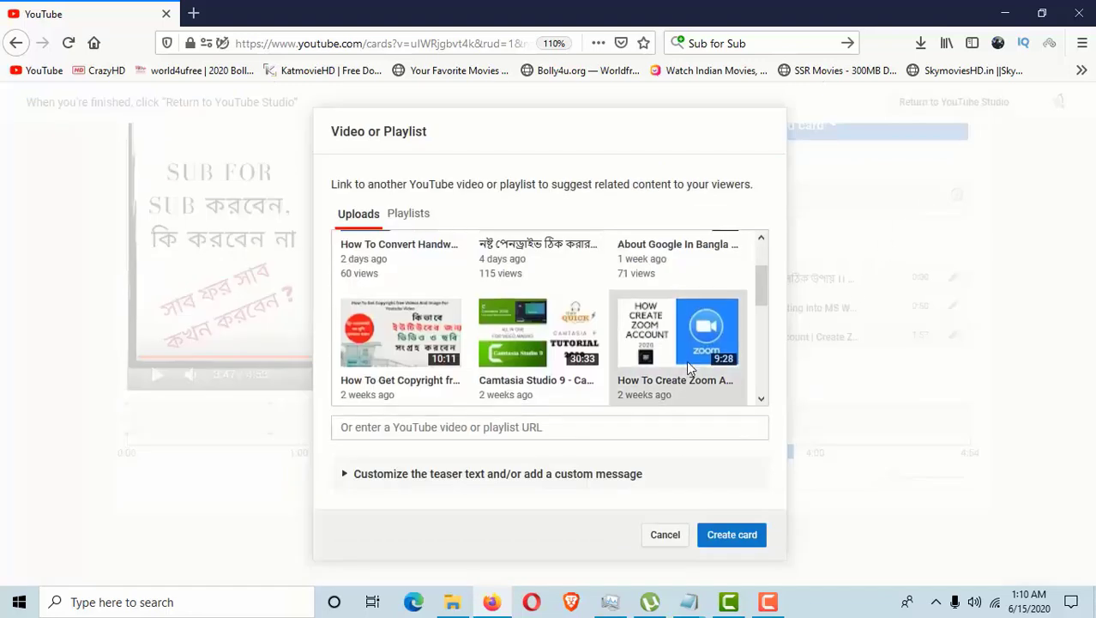
pyautogui.scroll(-2, 683, 343)
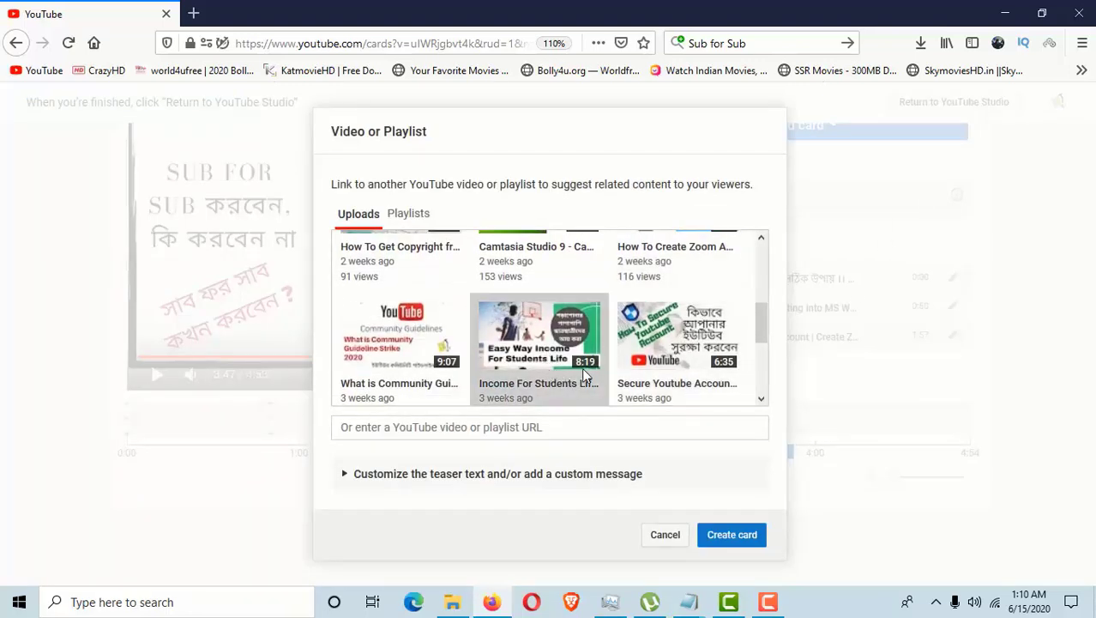
pyautogui.scroll(-3, 581, 367)
pyautogui.click(677, 343)
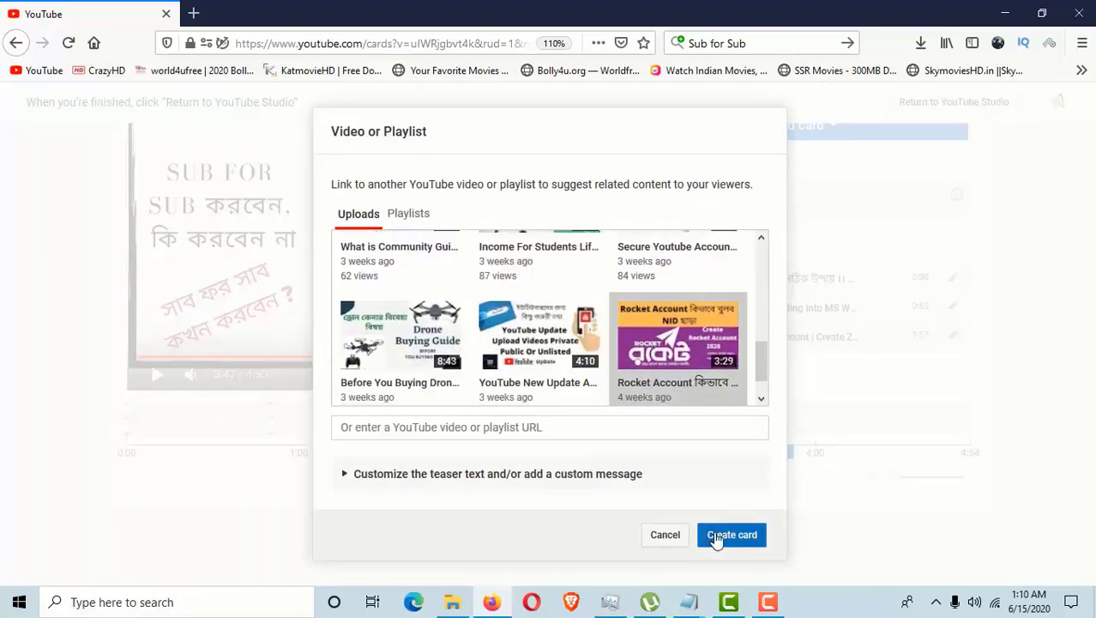
pyautogui.click(732, 534)
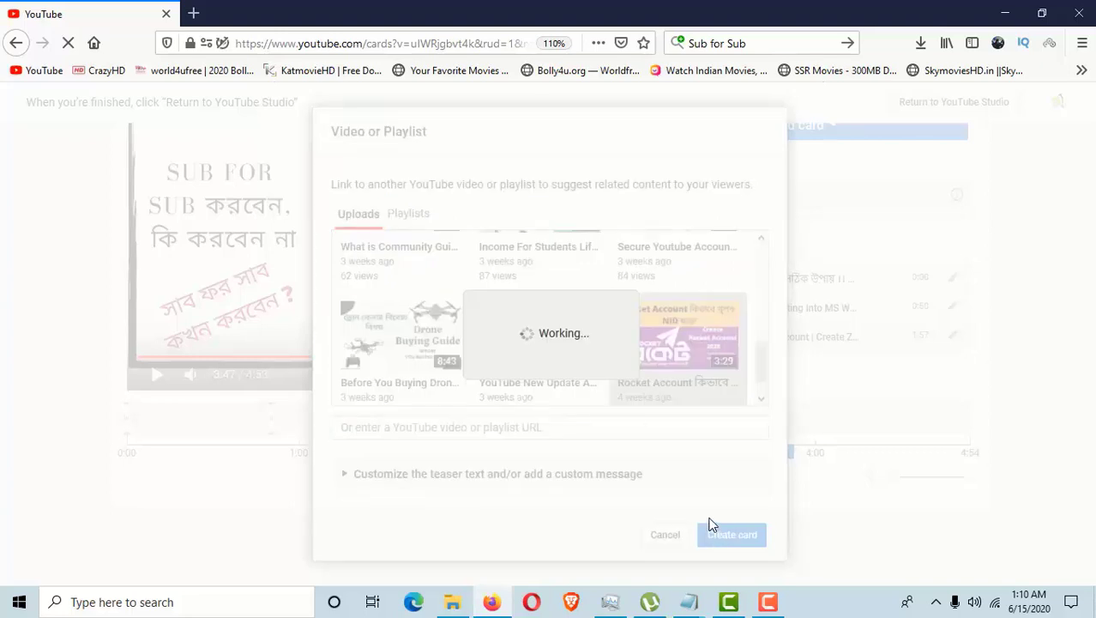
pyautogui.scroll(-3, 739, 500)
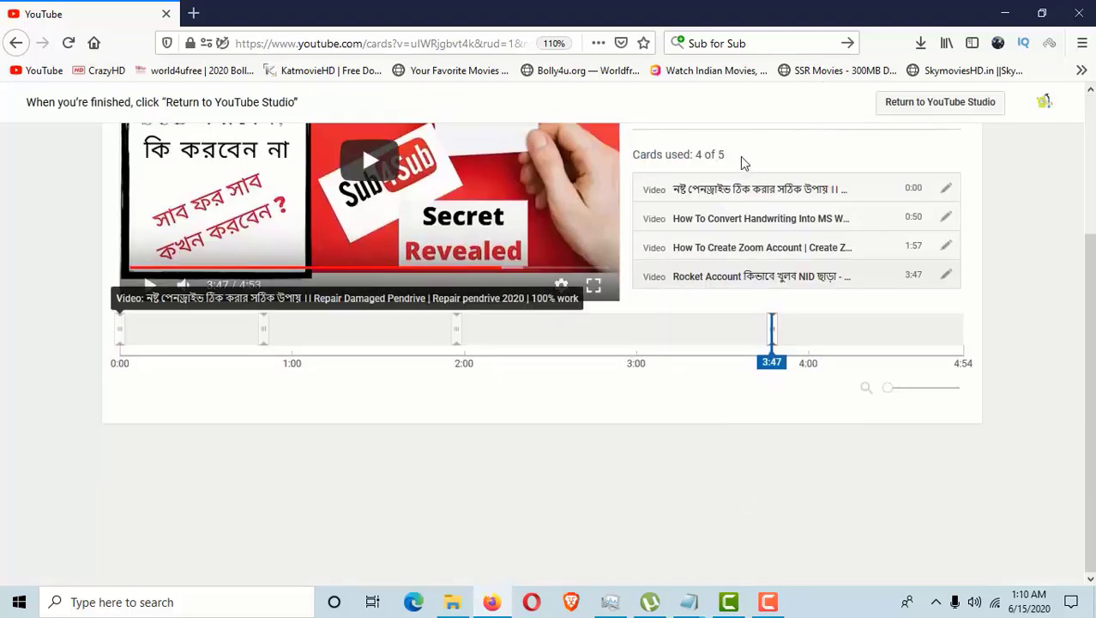
pyautogui.click(950, 104)
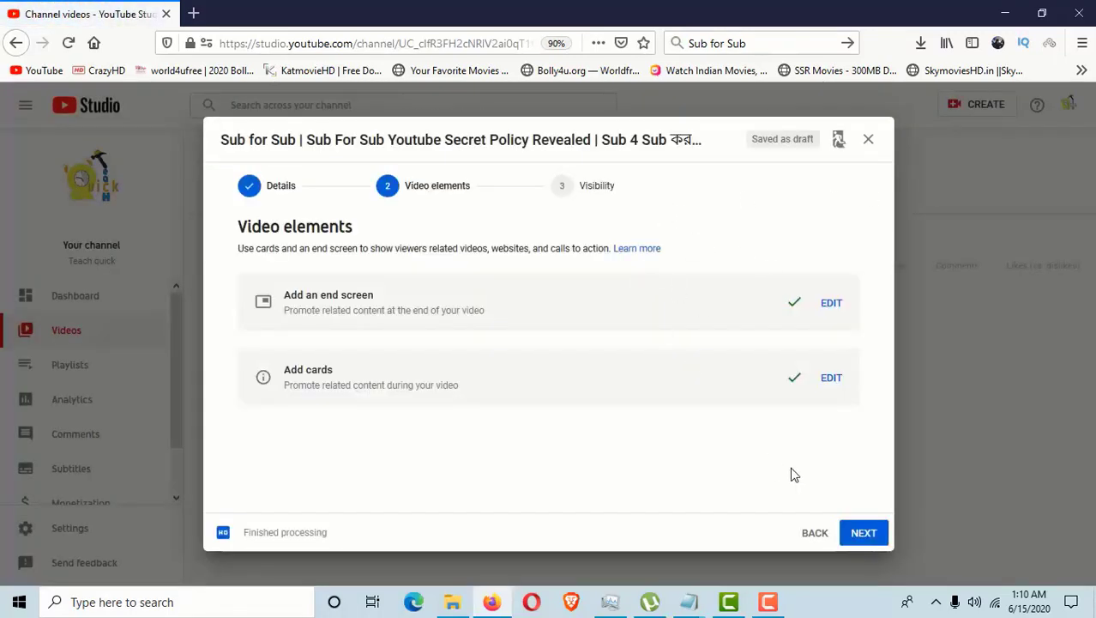
# Try the Private and Schedule visibility options, go back to Save or publish with Unlisted, and save the video
pyautogui.click(864, 535)
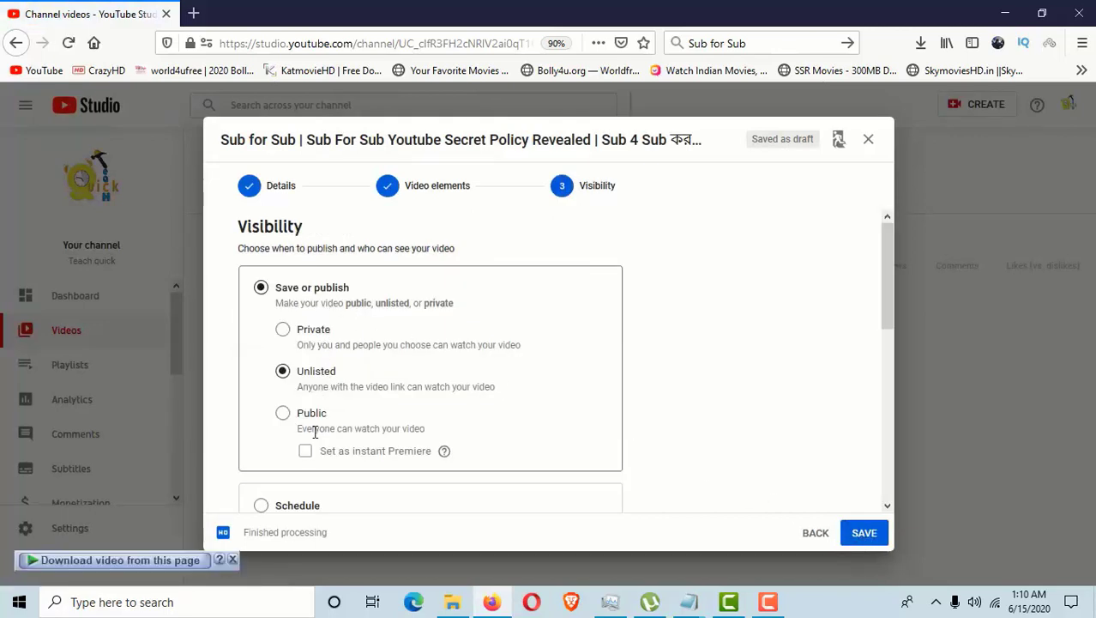
pyautogui.scroll(-2, 344, 453)
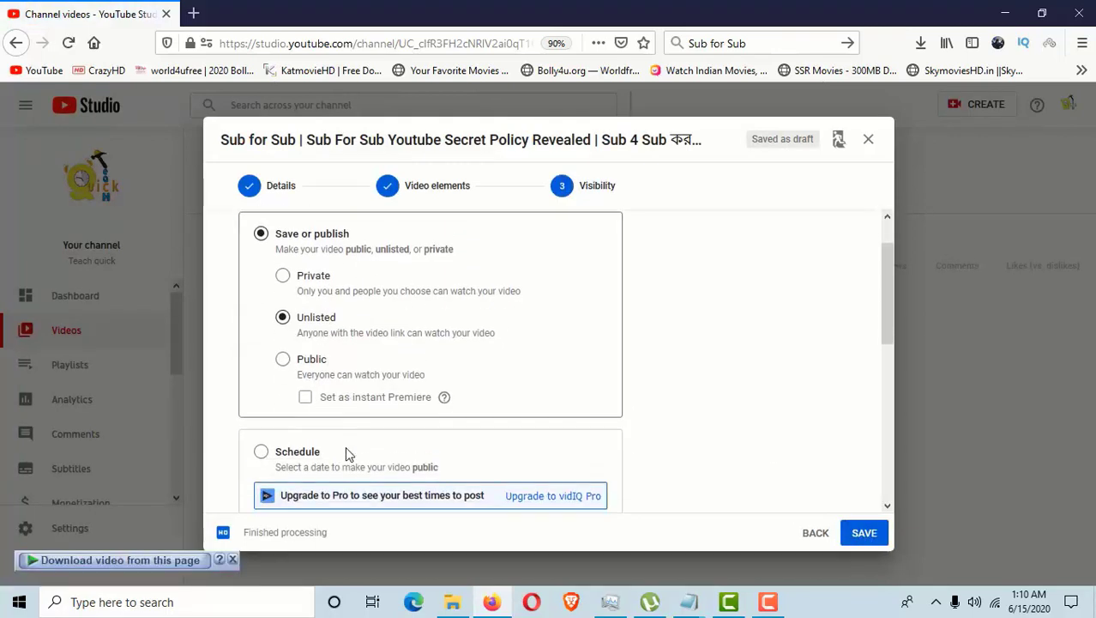
pyautogui.click(285, 262)
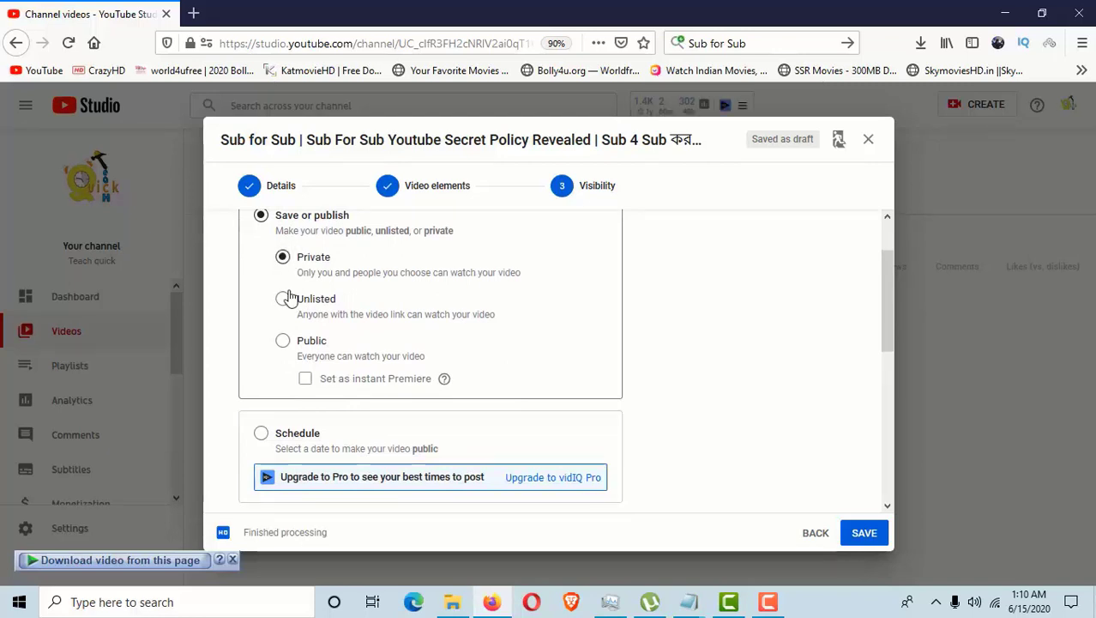
pyautogui.click(284, 300)
pyautogui.scroll(-2, 519, 347)
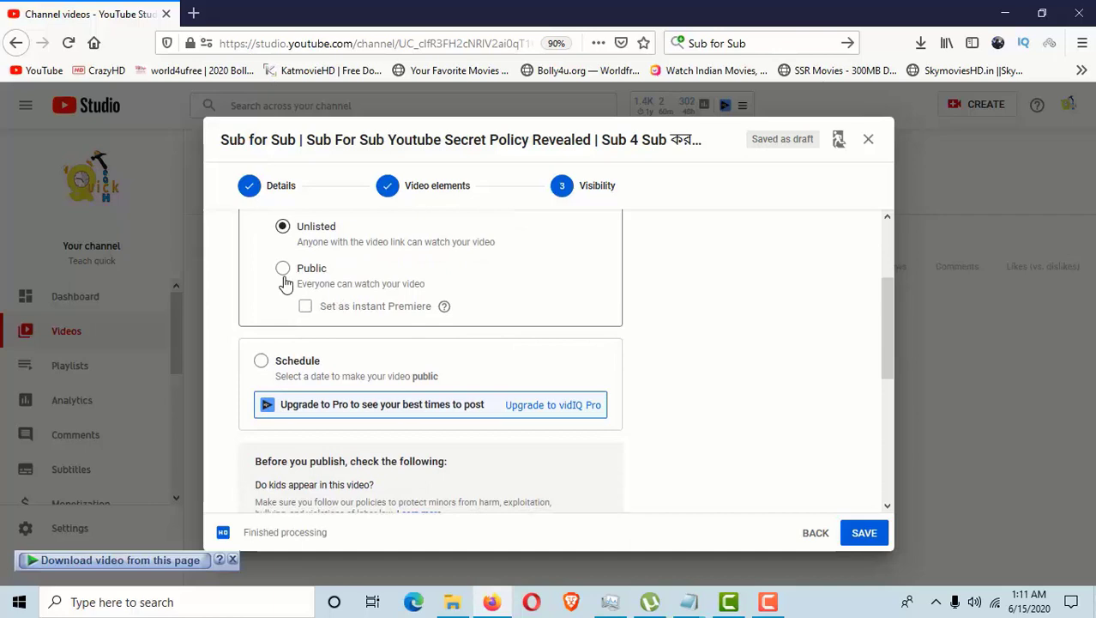
pyautogui.click(279, 359)
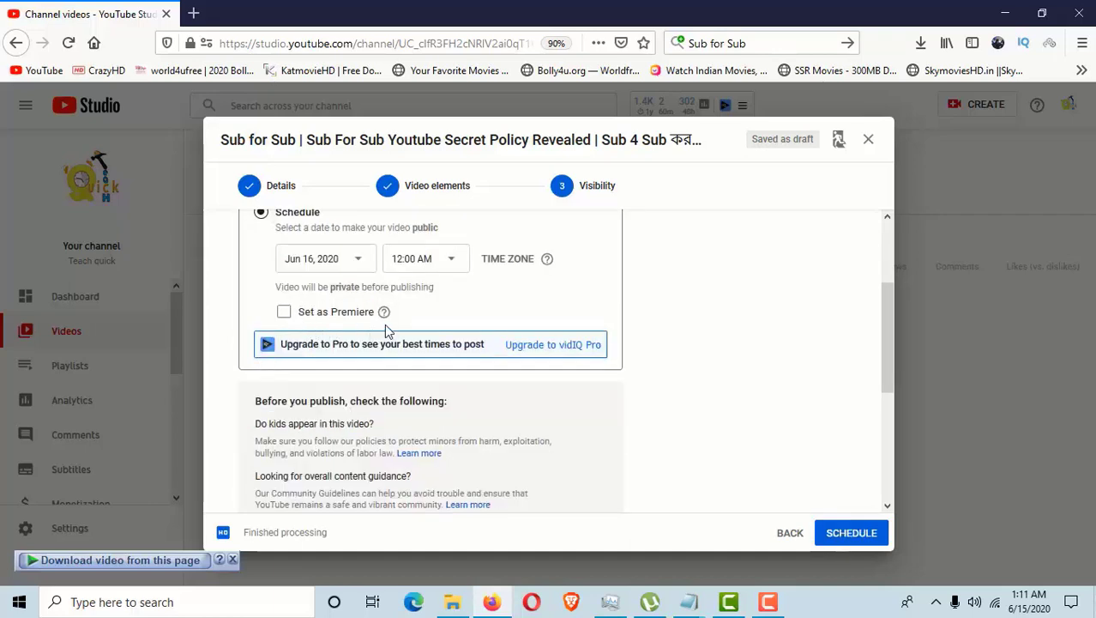
pyautogui.scroll(4, 384, 324)
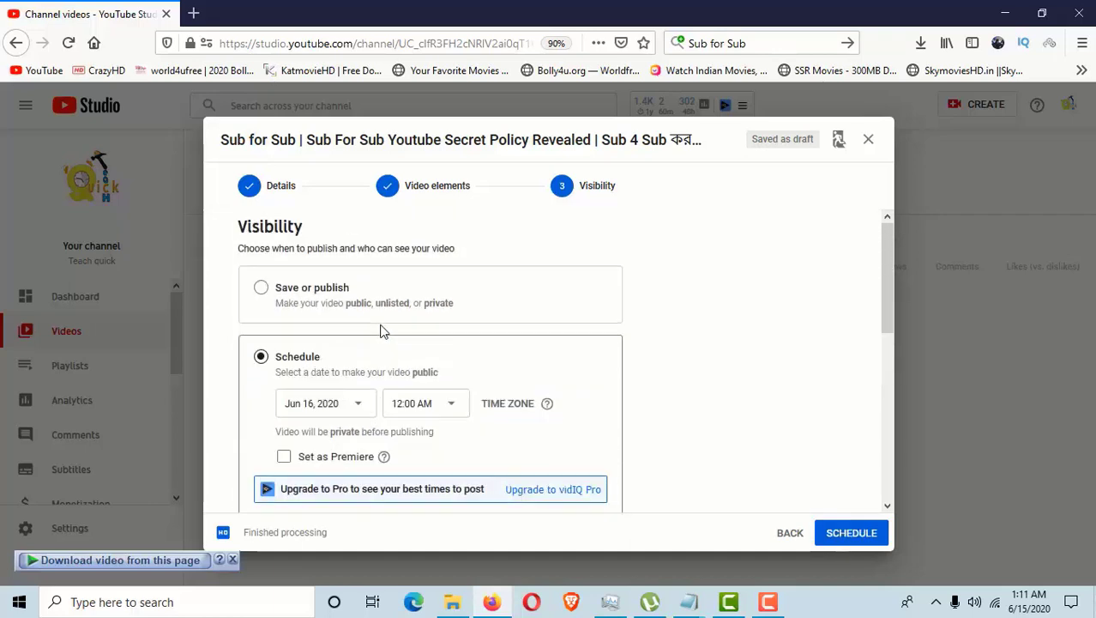
pyautogui.click(262, 288)
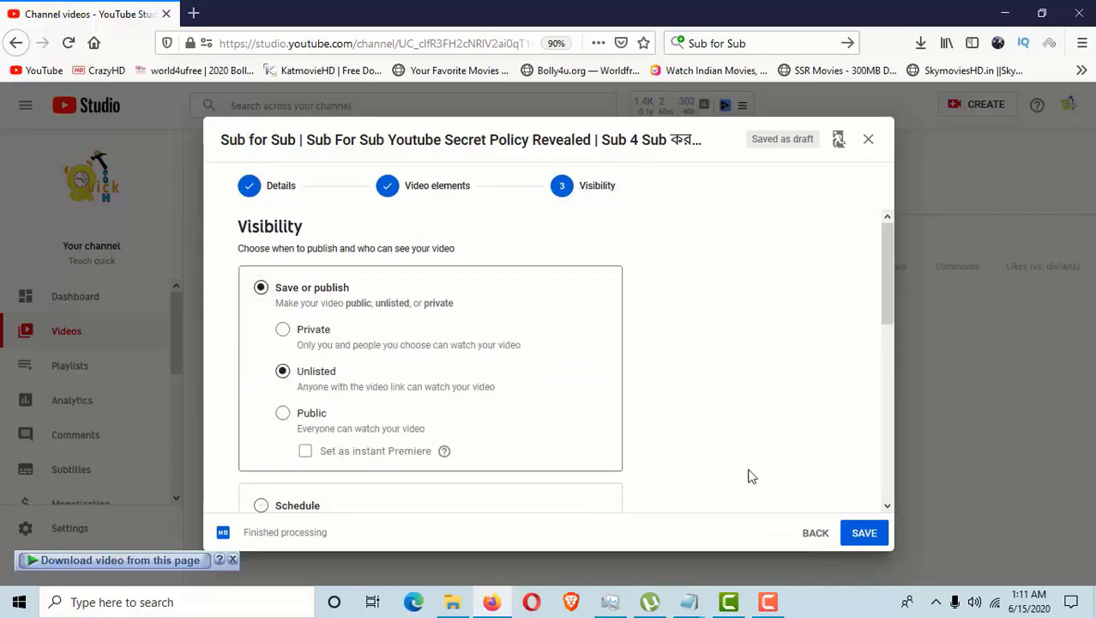
pyautogui.click(863, 533)
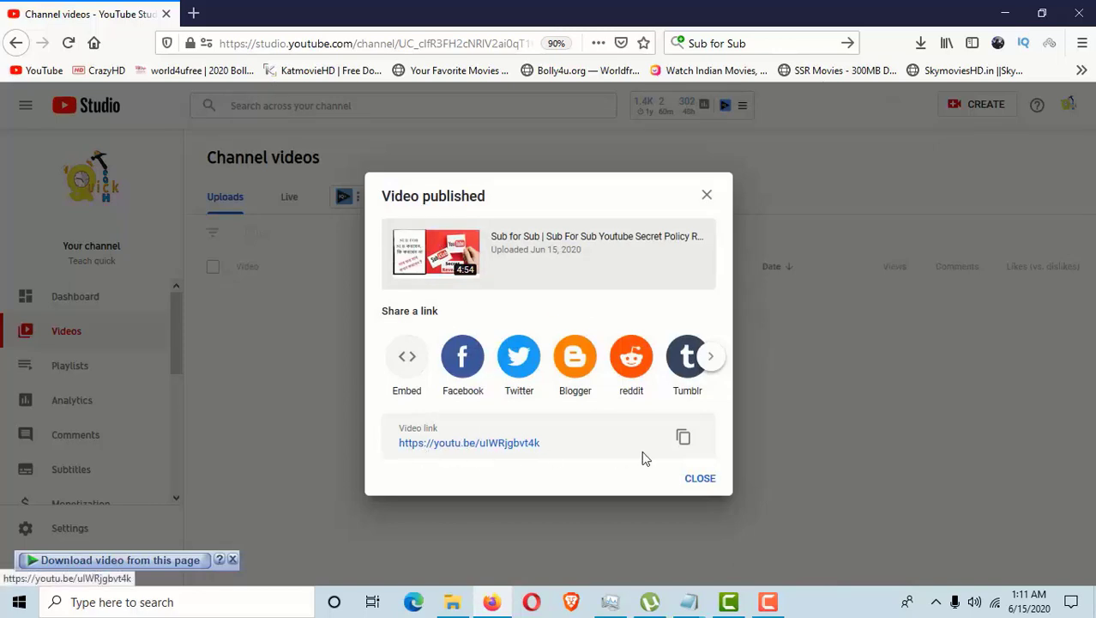
# Copy the published video's link to the clipboard and close the Video published dialog
pyautogui.click(684, 439)
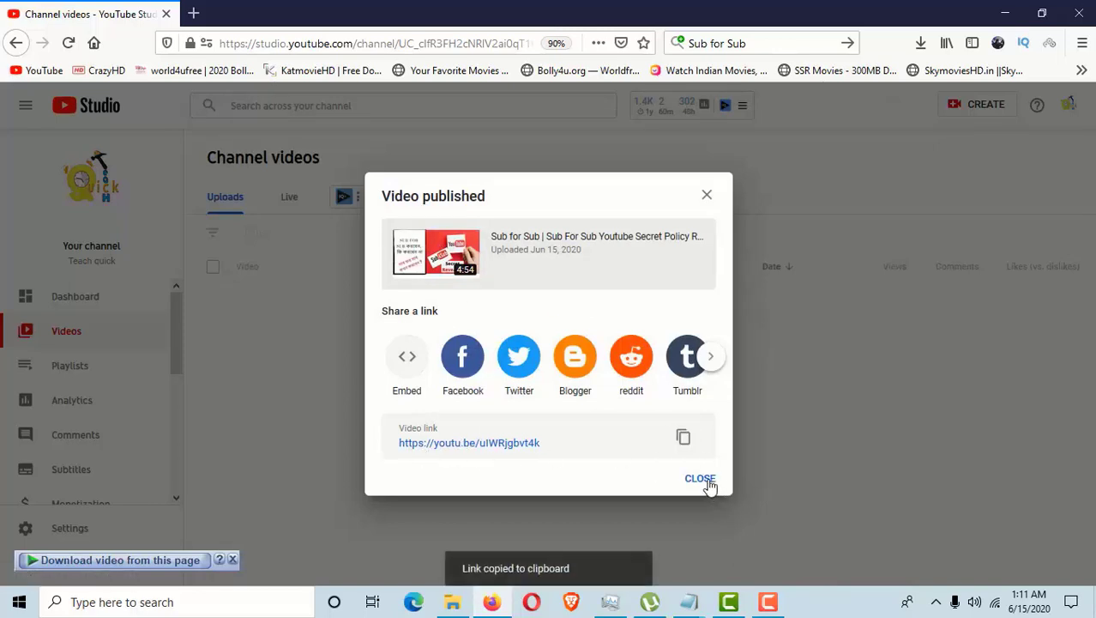
pyautogui.click(709, 484)
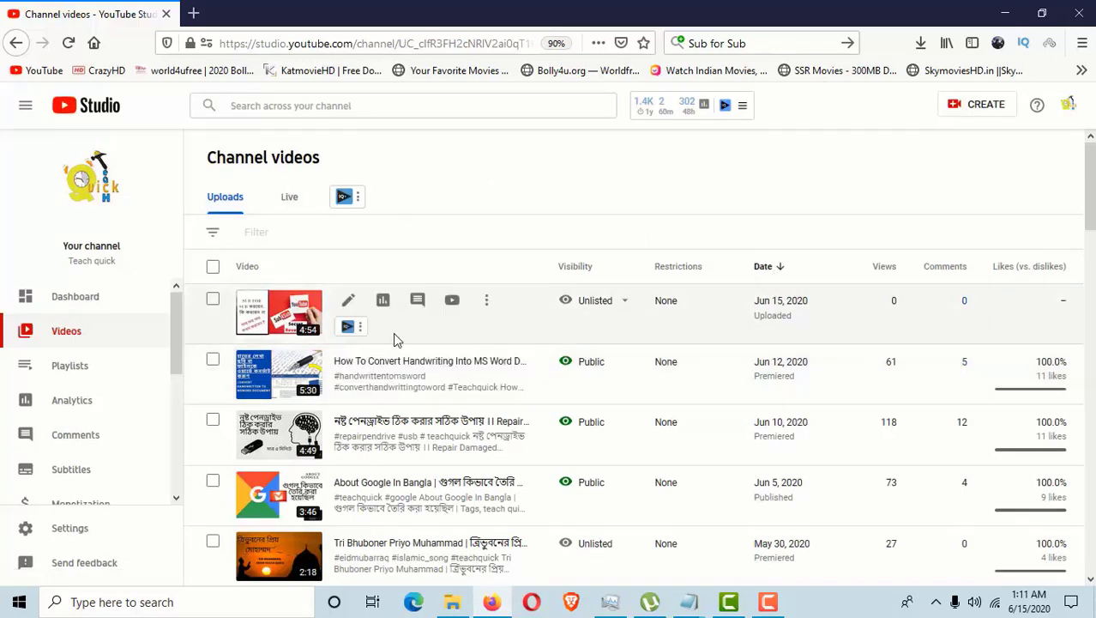
pyautogui.click(768, 602)
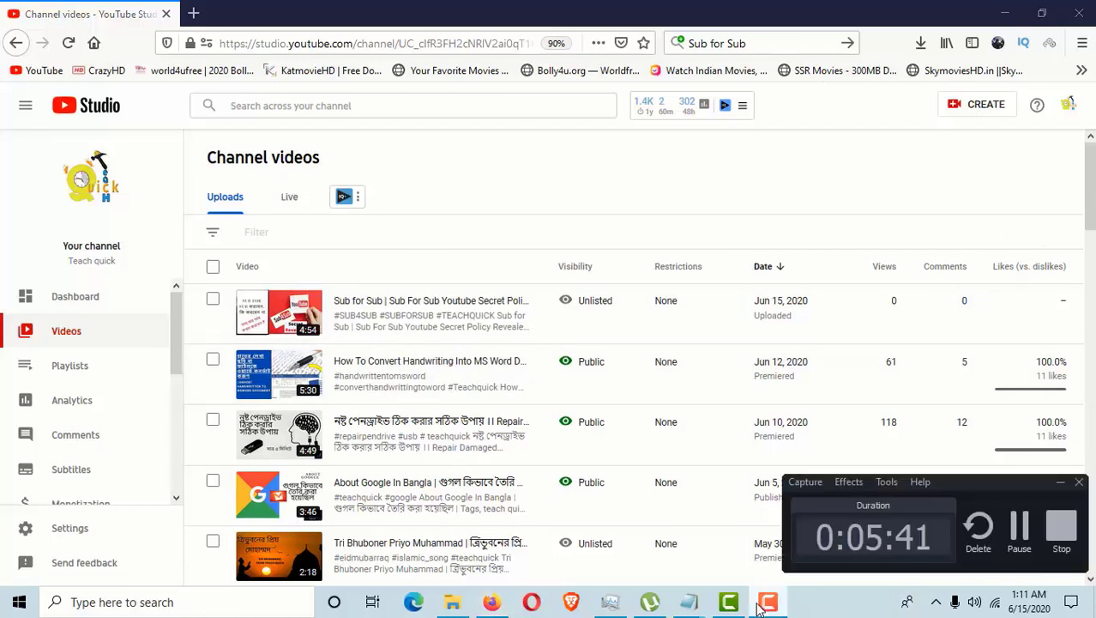
pyautogui.click(1068, 535)
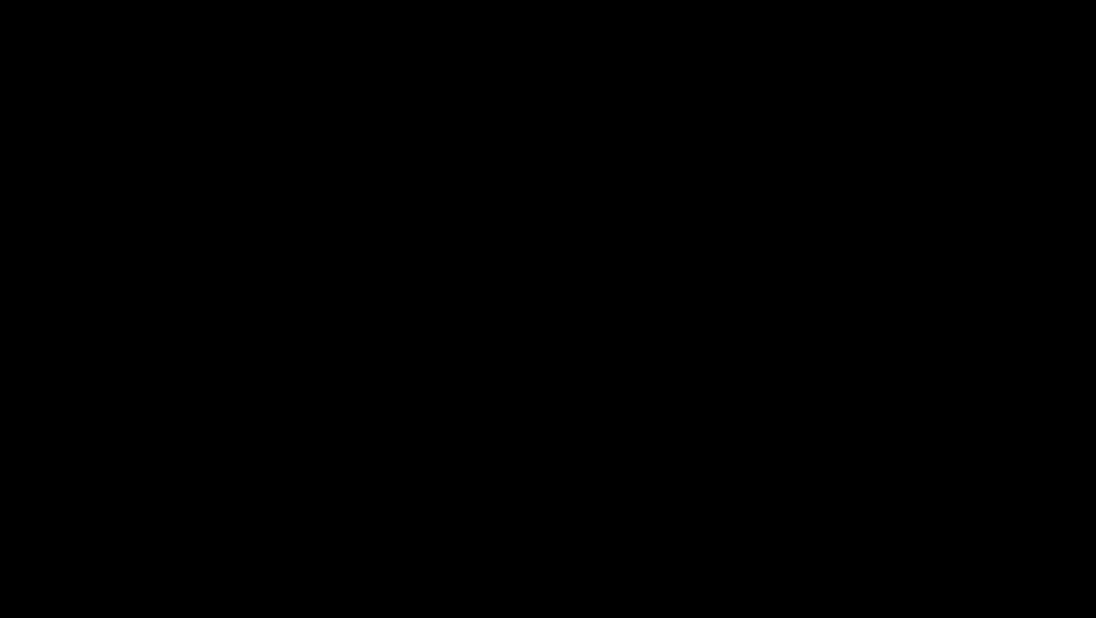